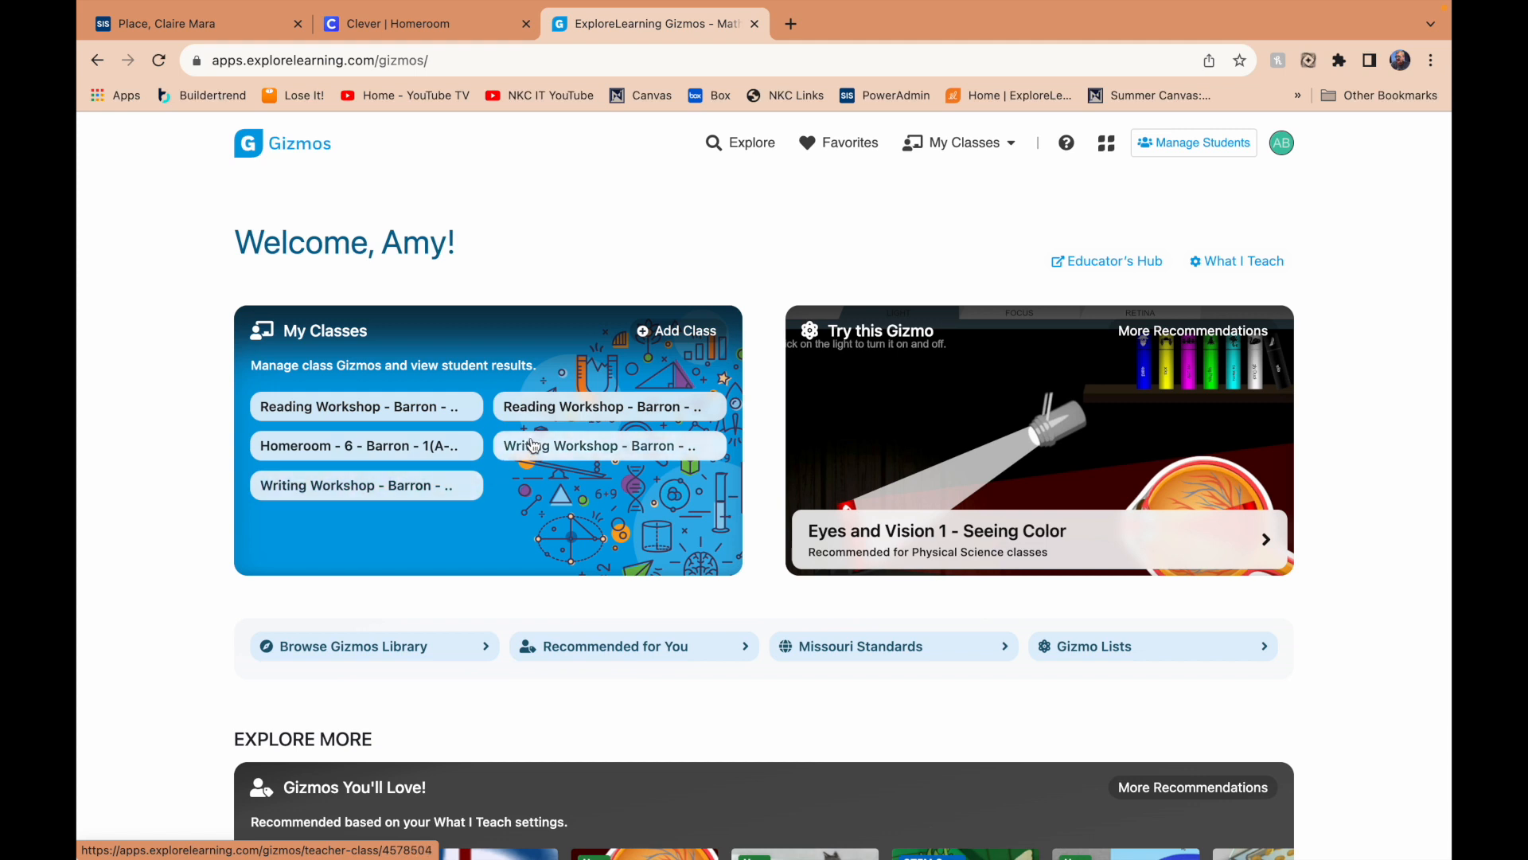
Step: Open student management for the Homeroom - 6 class and review the students' Gizmos access assignments
left_click(310, 443)
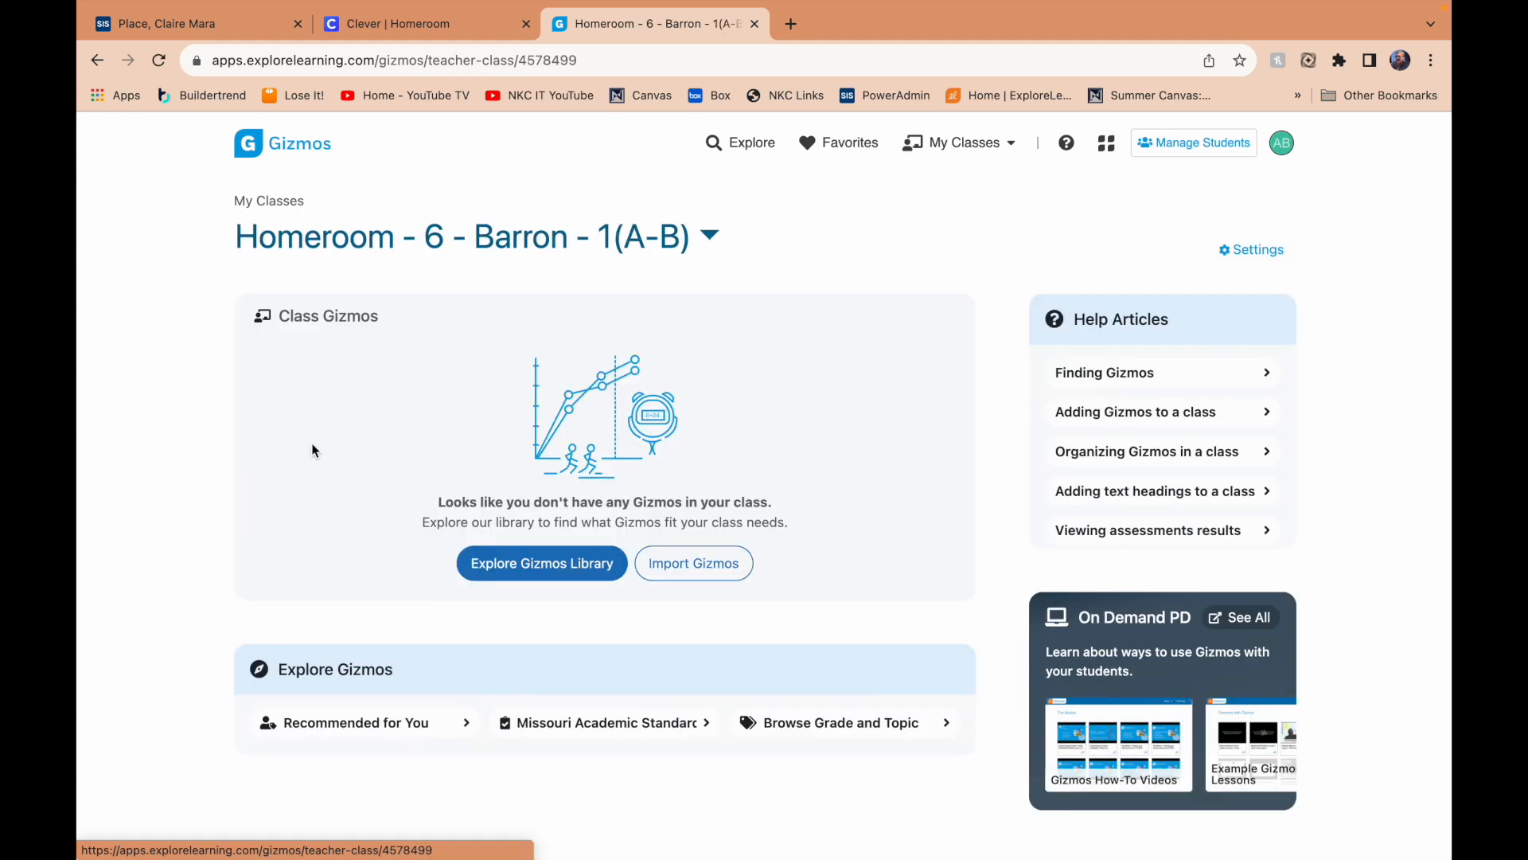
left_click(1207, 146)
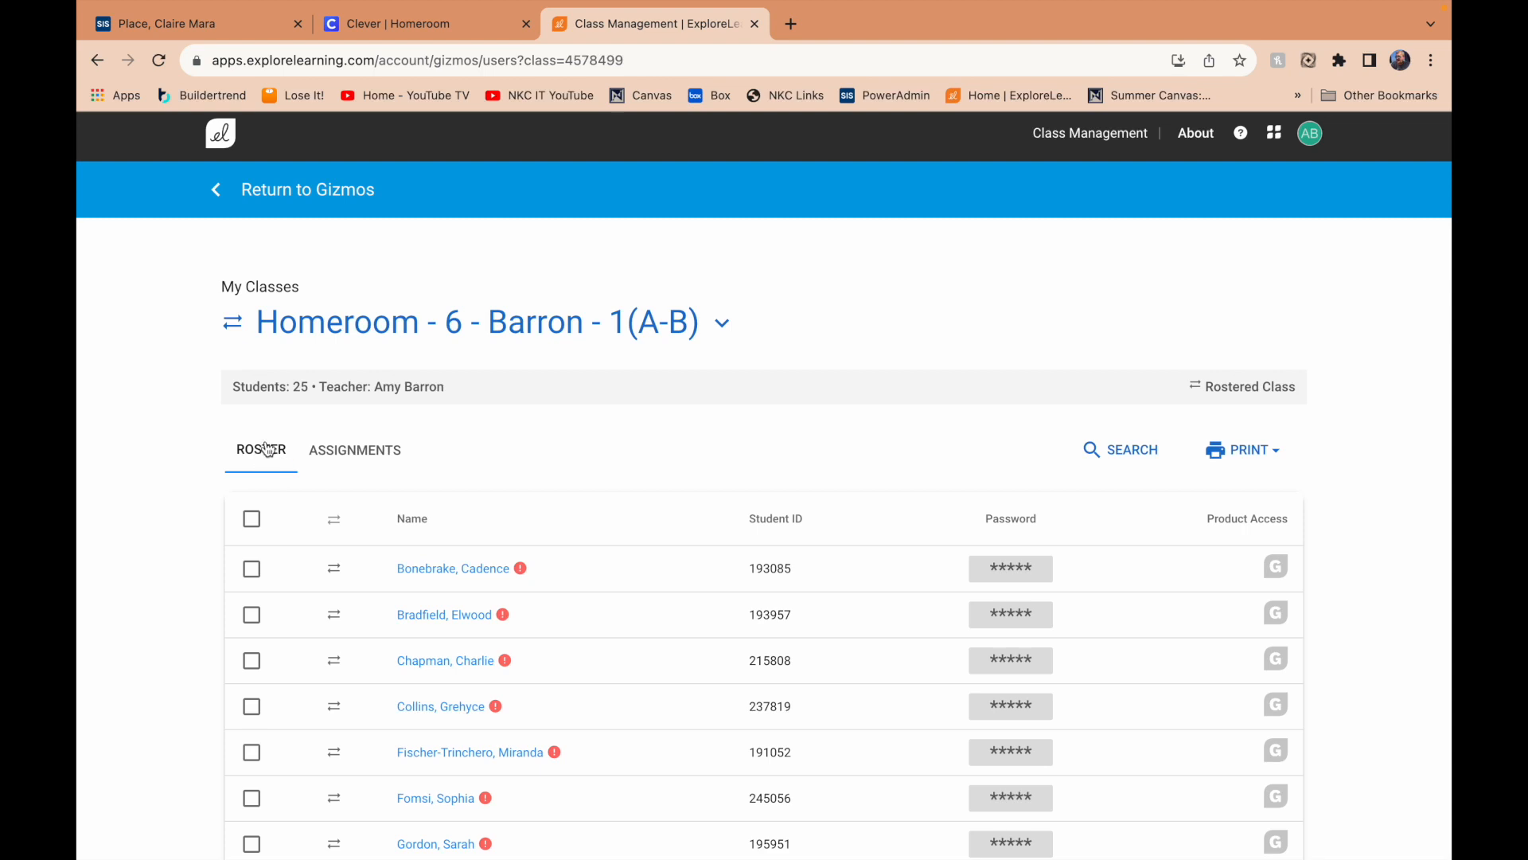
left_click(381, 450)
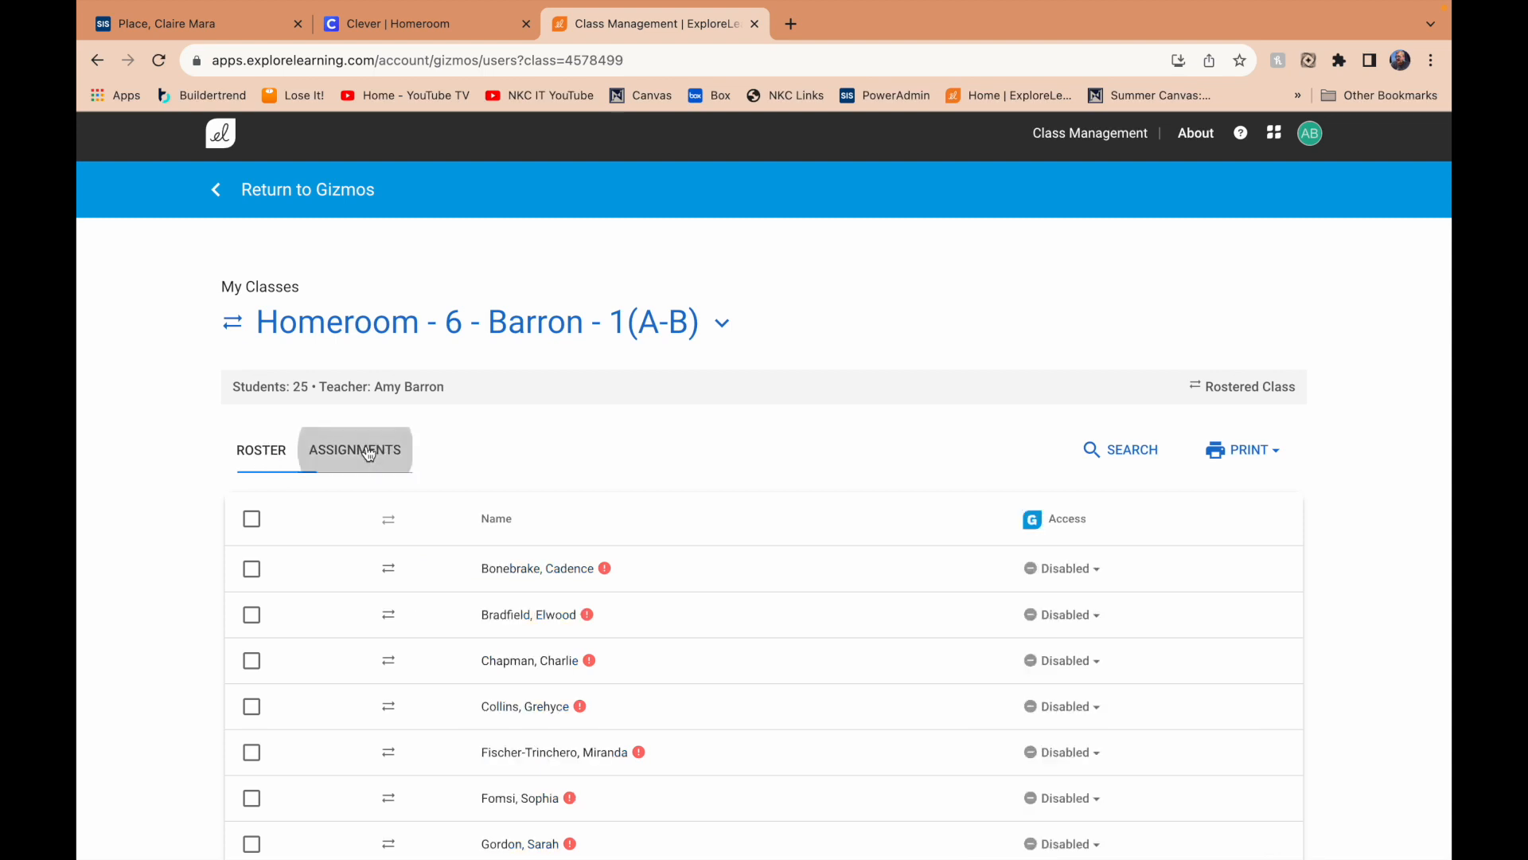
scroll(810, 550, "down", 14)
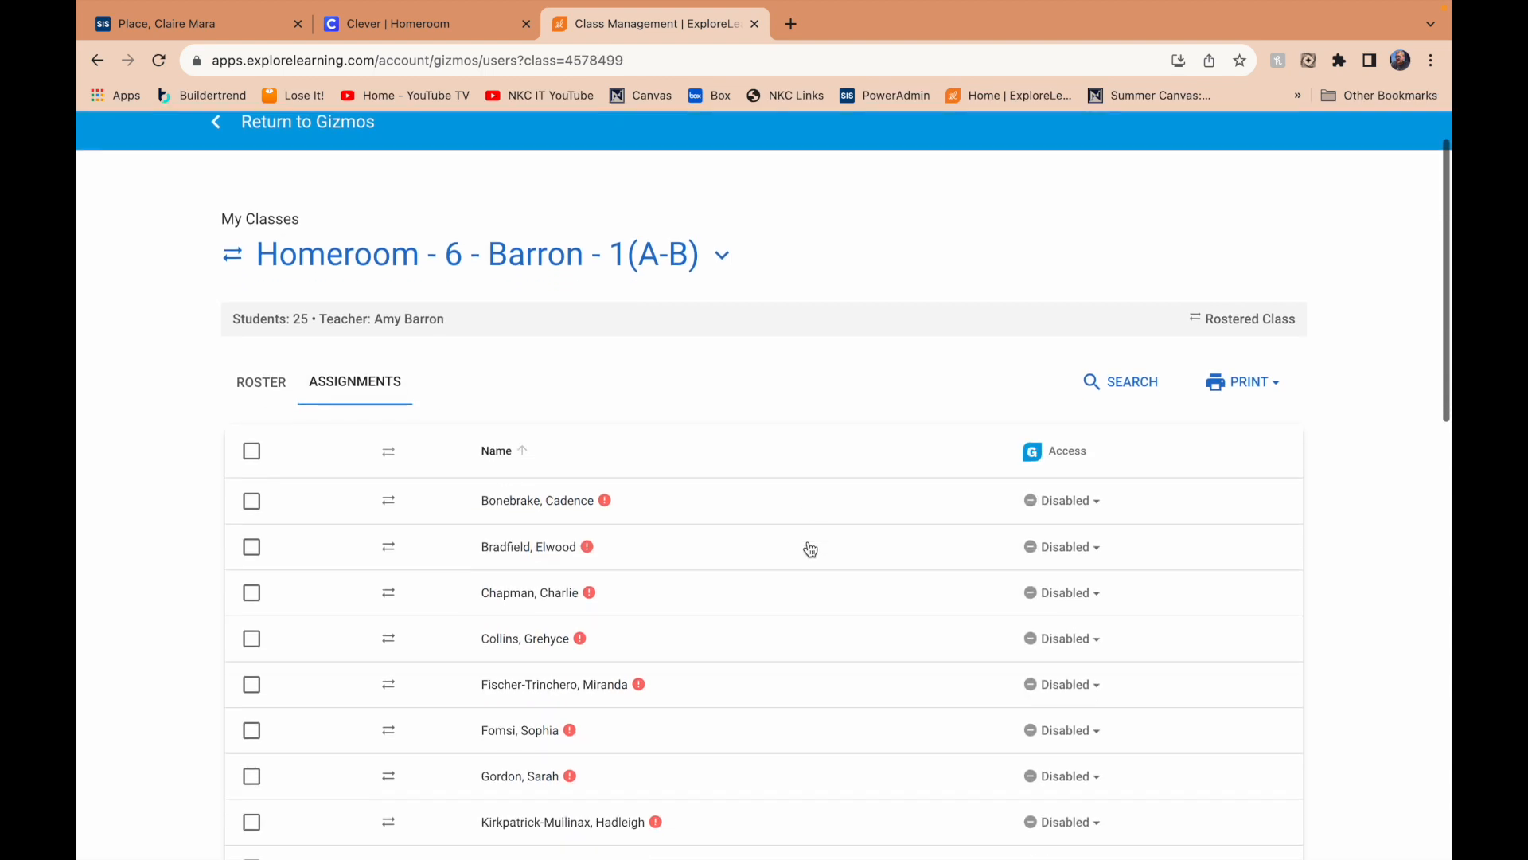
scroll(811, 550, "down", 1)
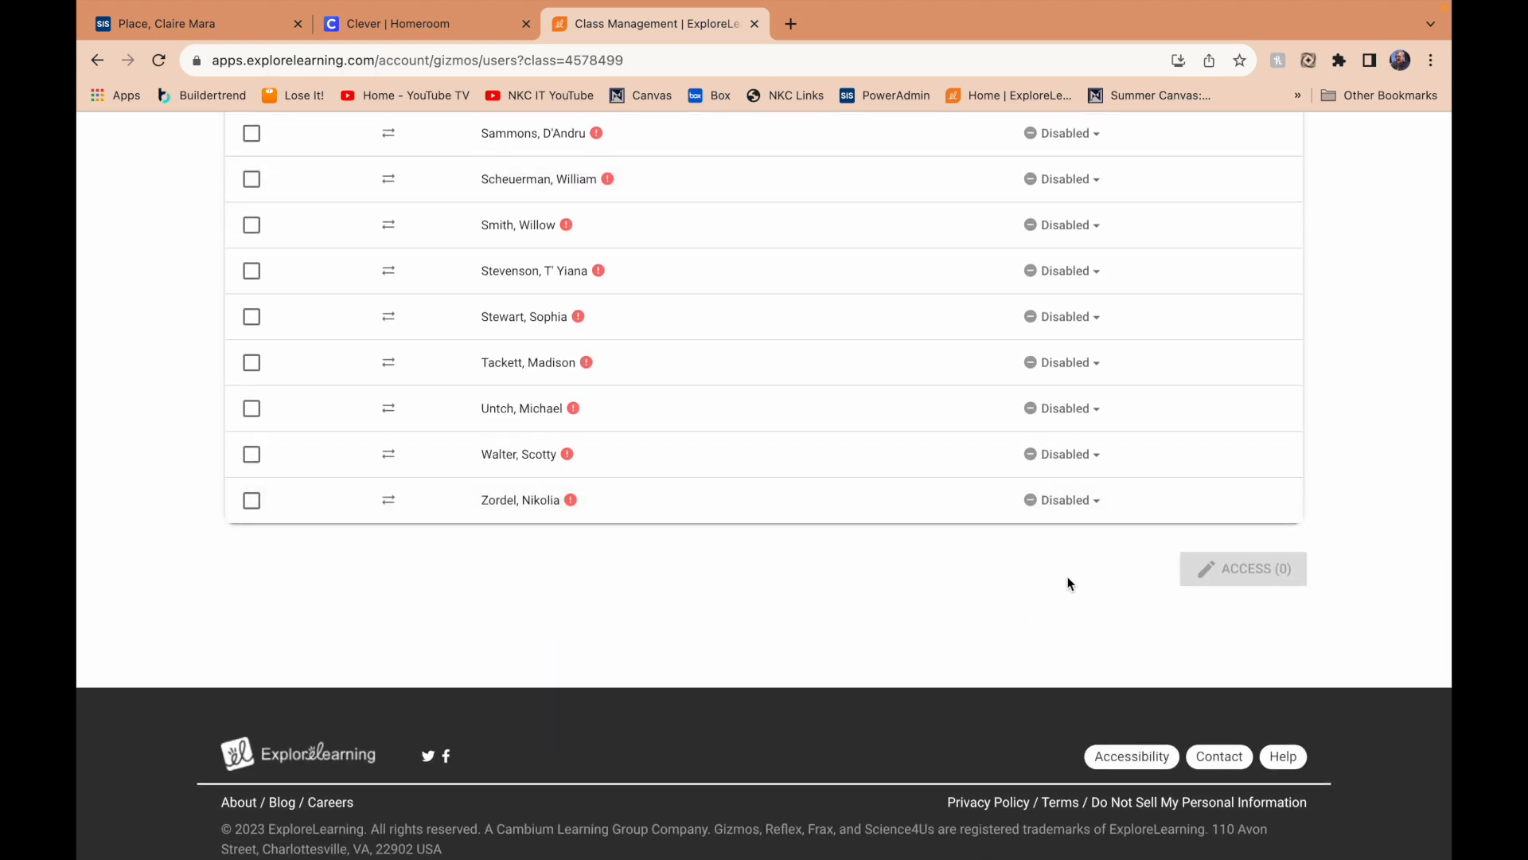
scroll(1062, 567, "up", 15)
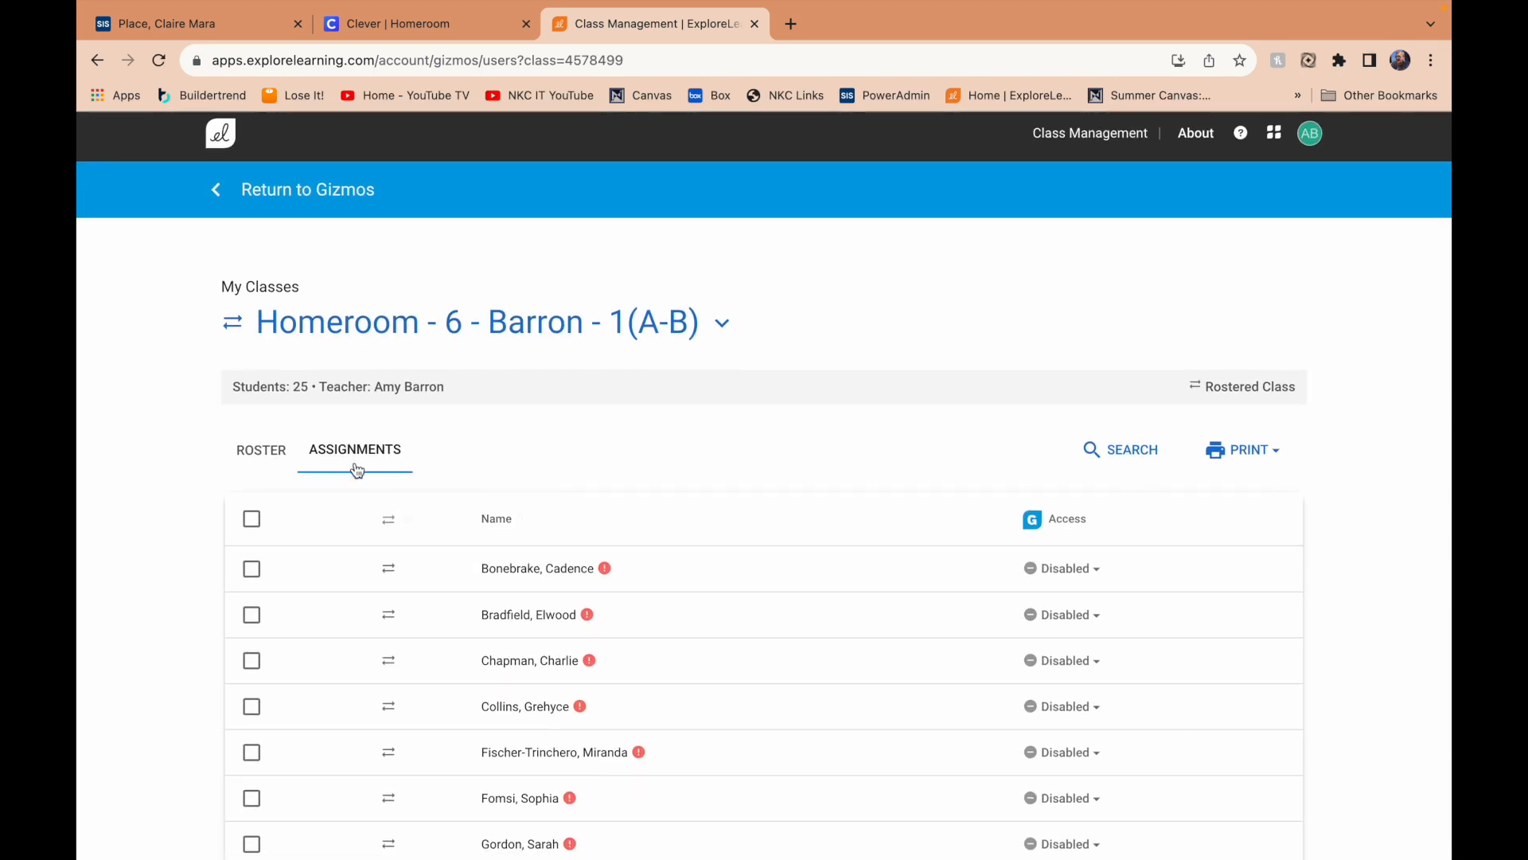
Step: Select every student in the Homeroom - 6 class and set their Gizmos access to Enabled
left_click(252, 519)
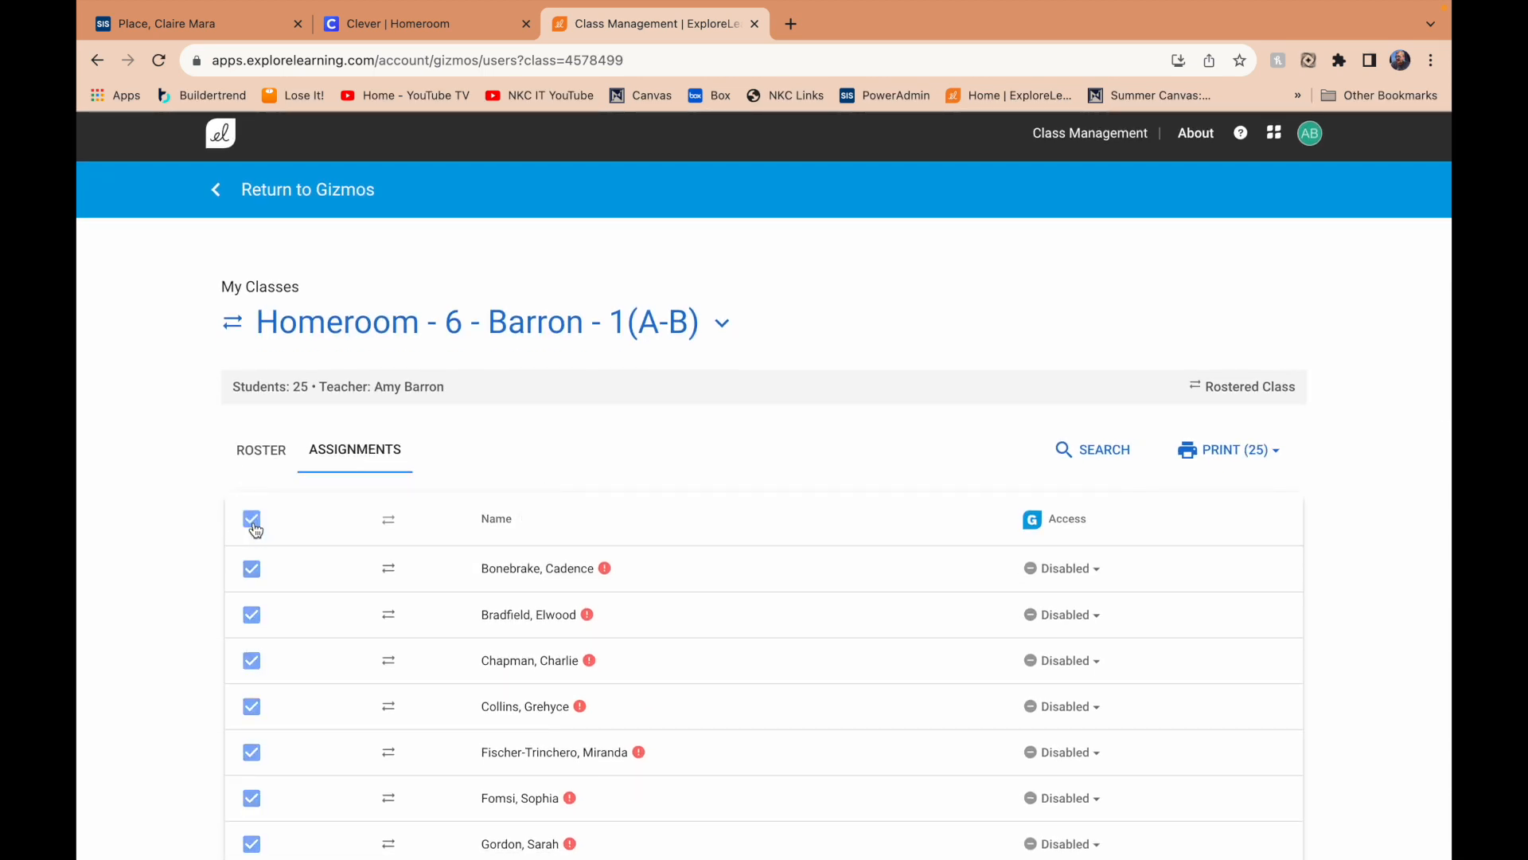
scroll(250, 617, "down", 9)
scroll(250, 618, "up", 9)
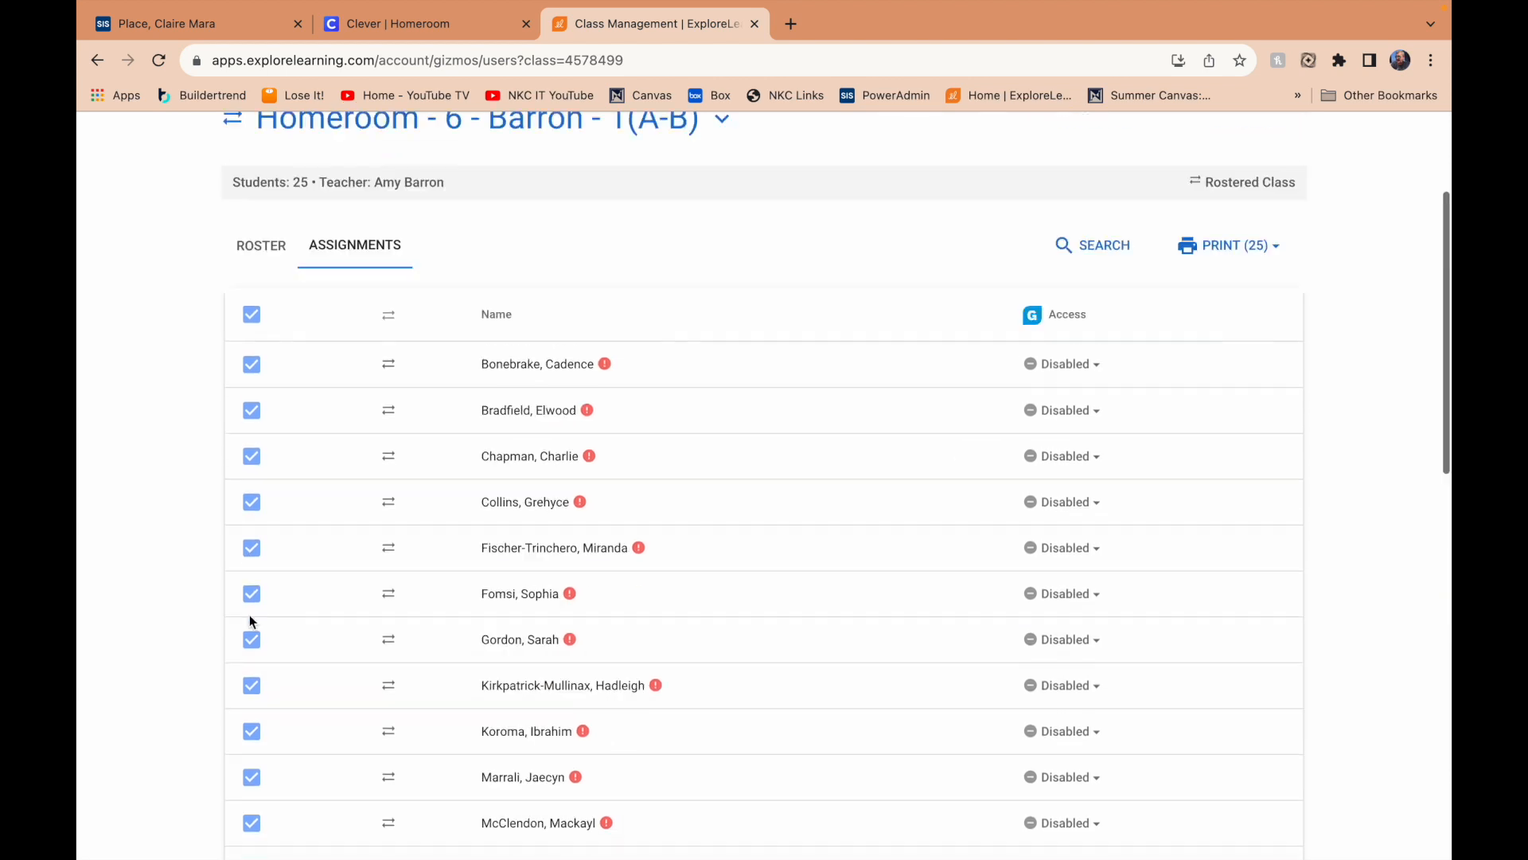
scroll(1093, 562, "down", 10)
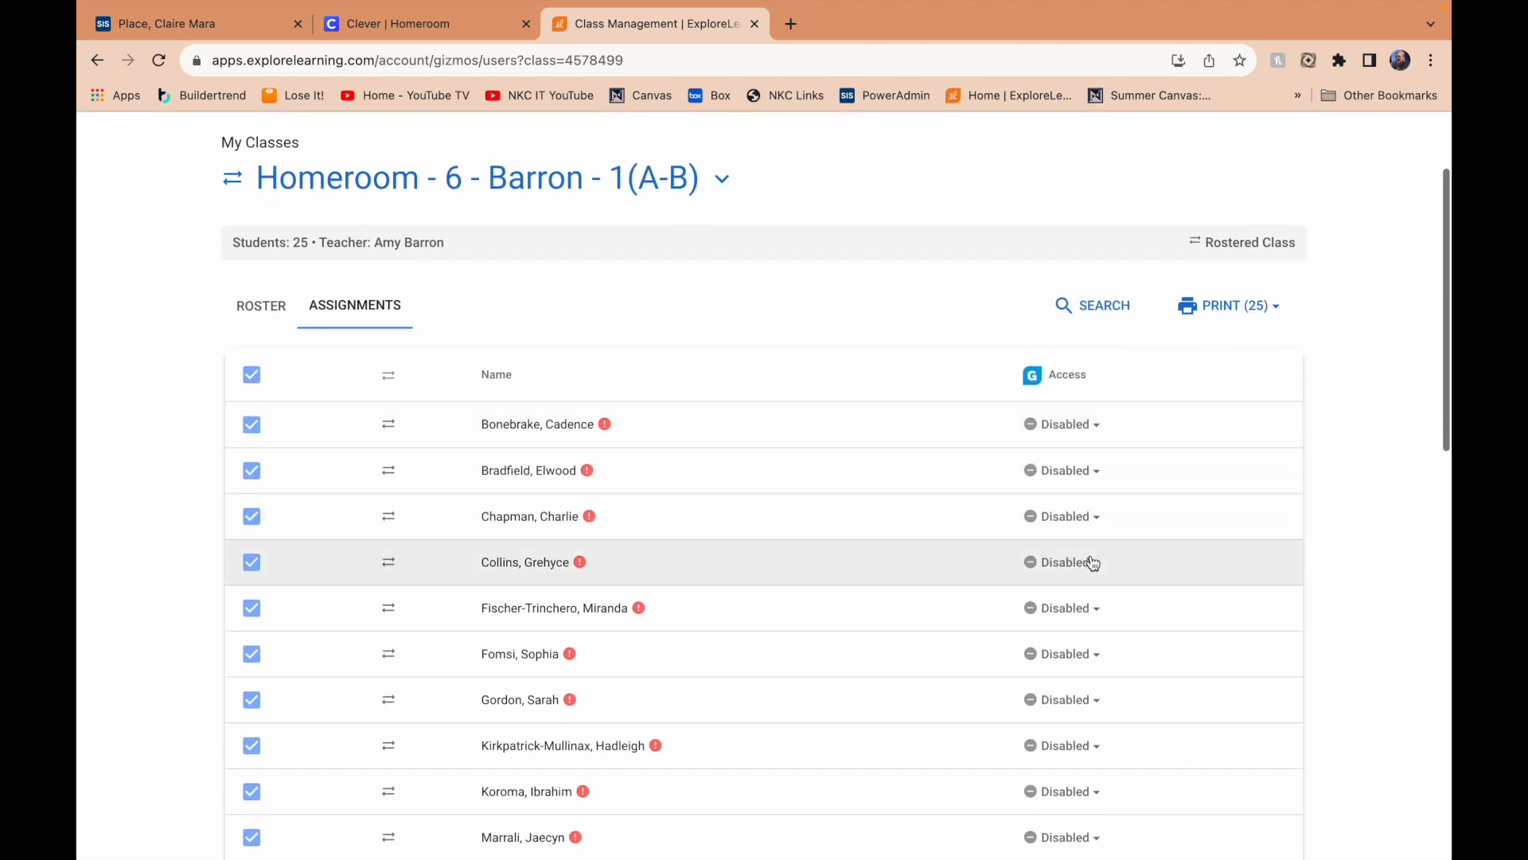
scroll(1093, 563, "down", 3)
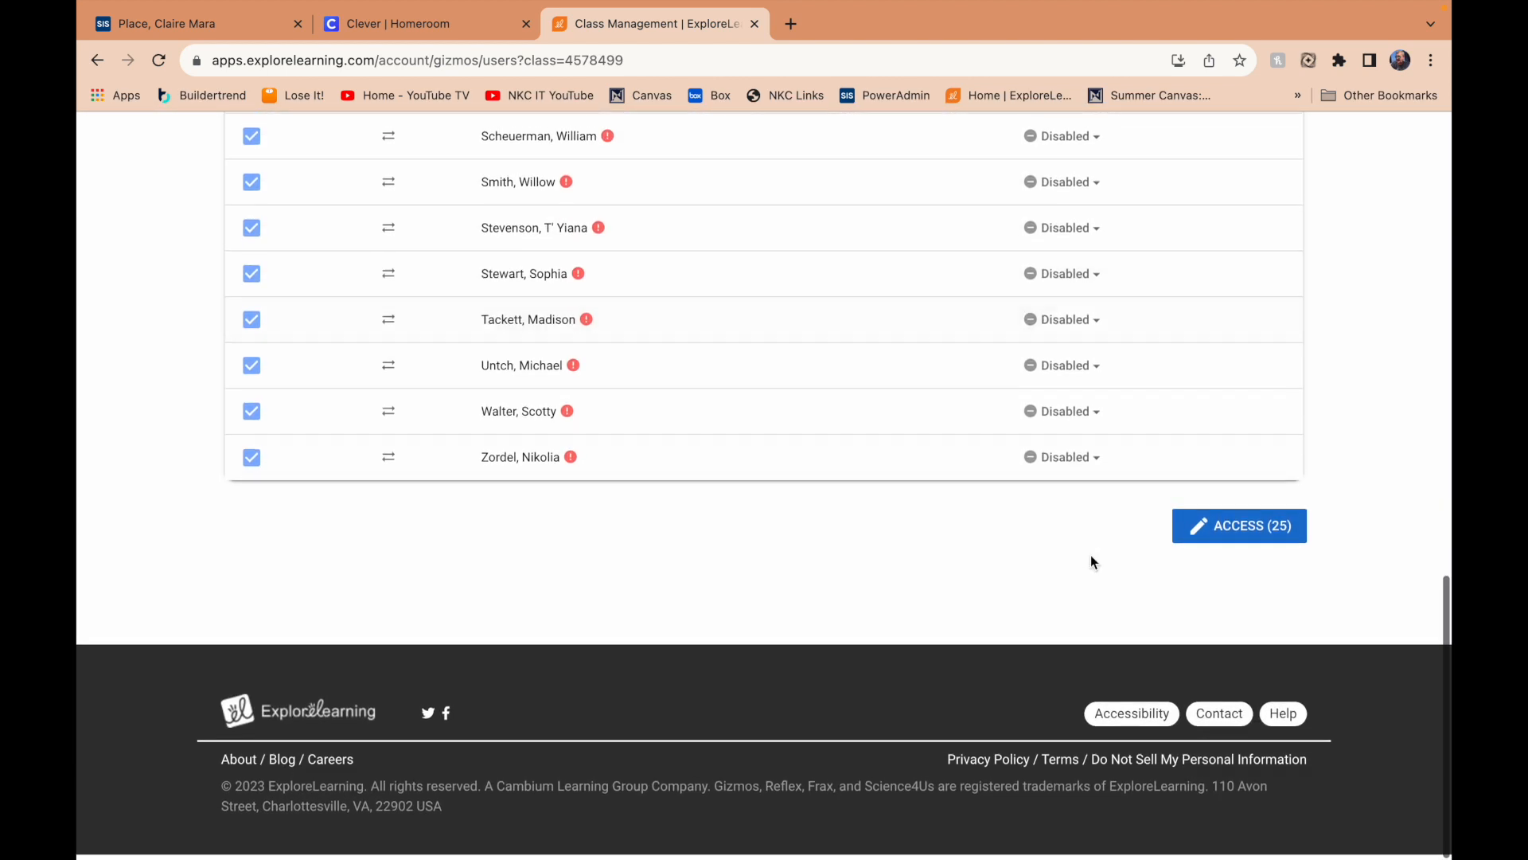
left_click(1246, 533)
left_click(854, 502)
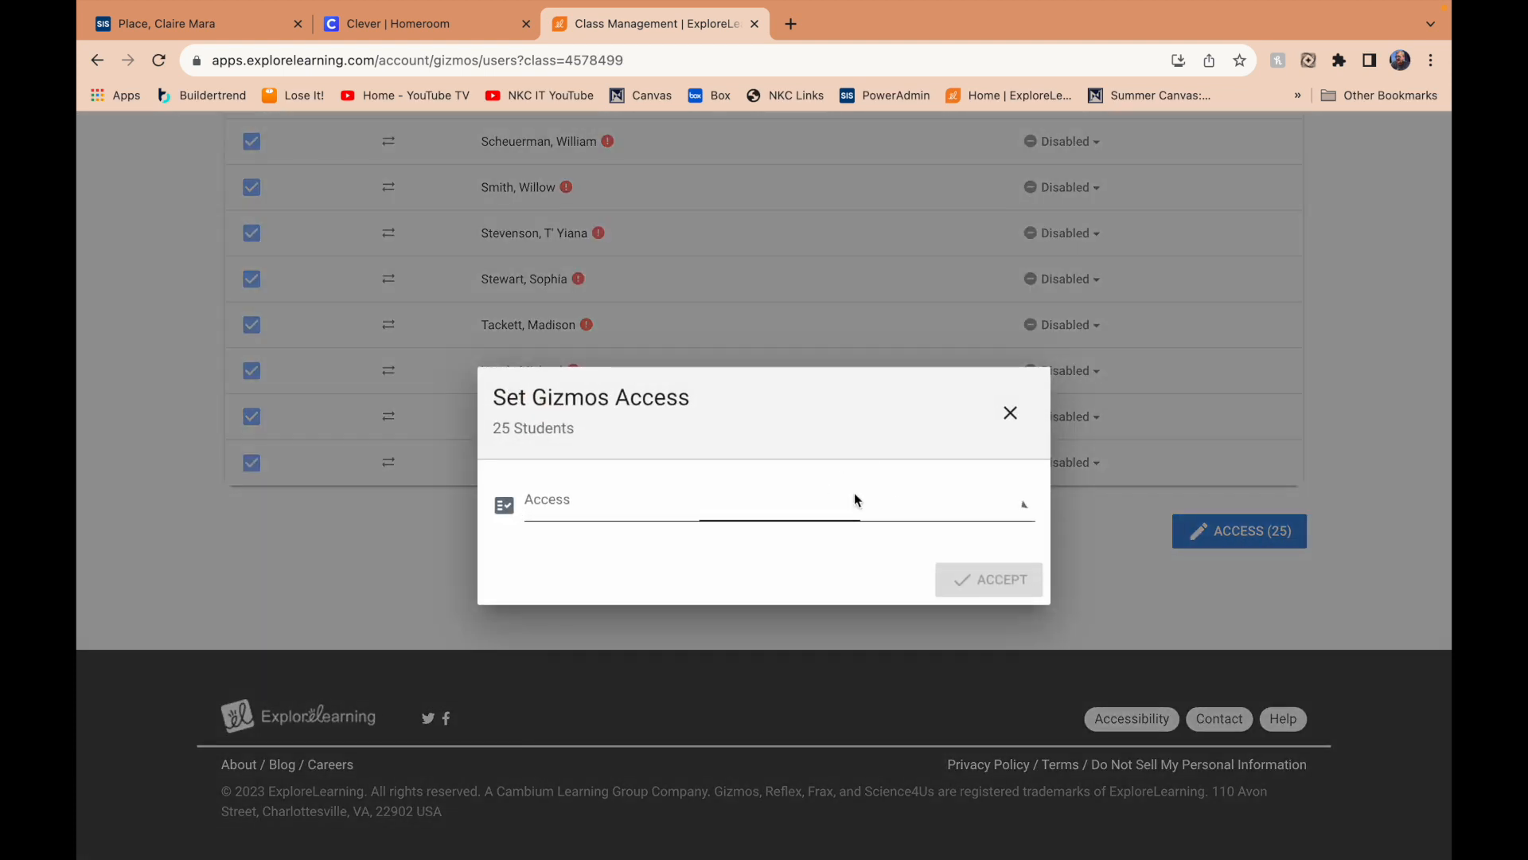
left_click(650, 566)
left_click(987, 581)
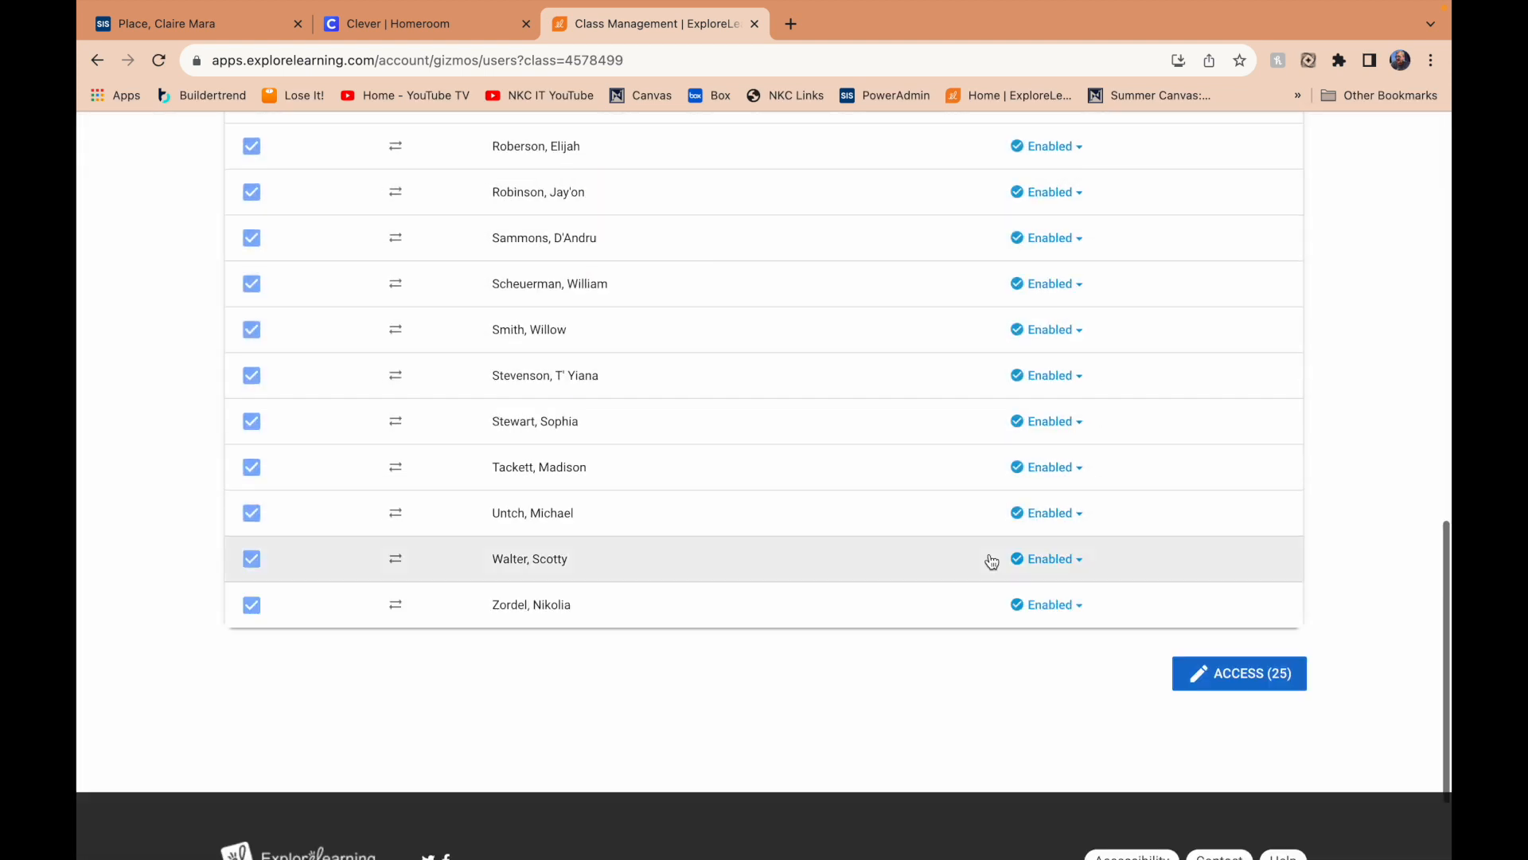
scroll(991, 562, "up", 6)
scroll(991, 562, "up", 5)
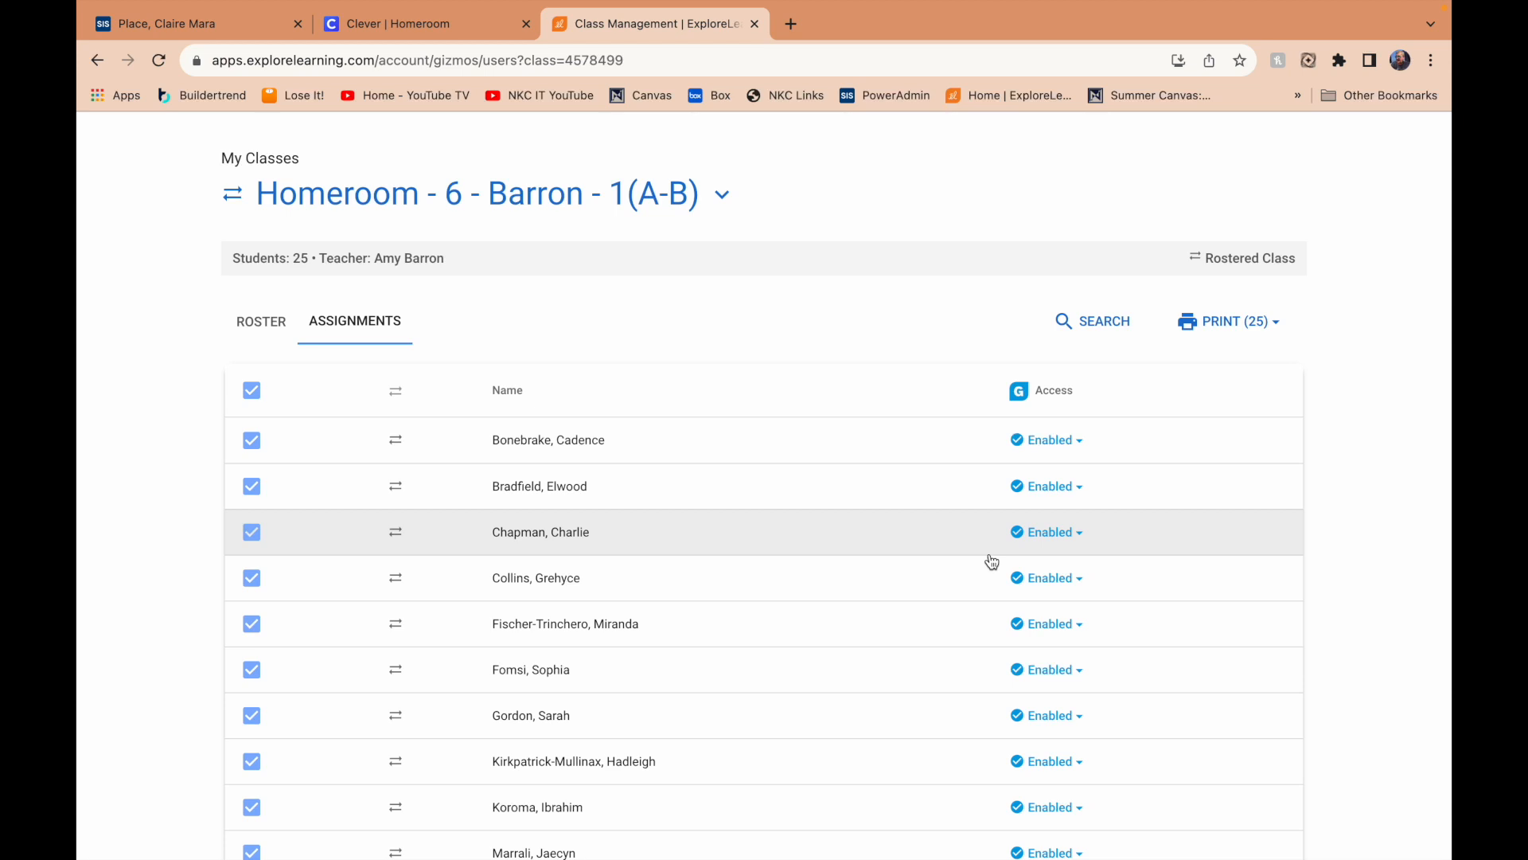
Step: Return to the Gizmos home page and browse by grade and topic to the Grade 6-8 Physical Science Gizmos
left_click(315, 196)
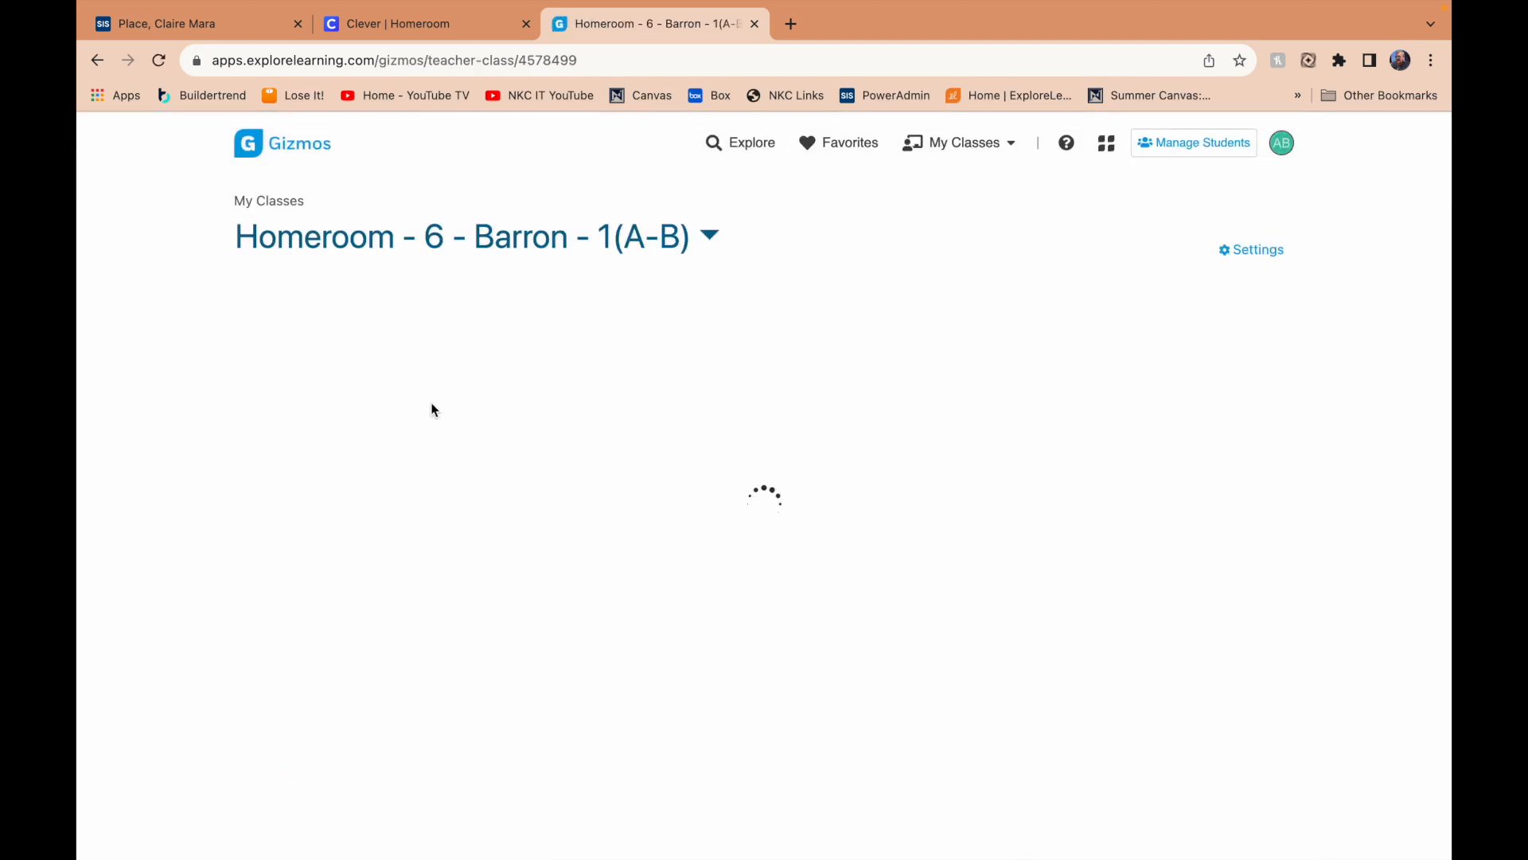
left_click(300, 149)
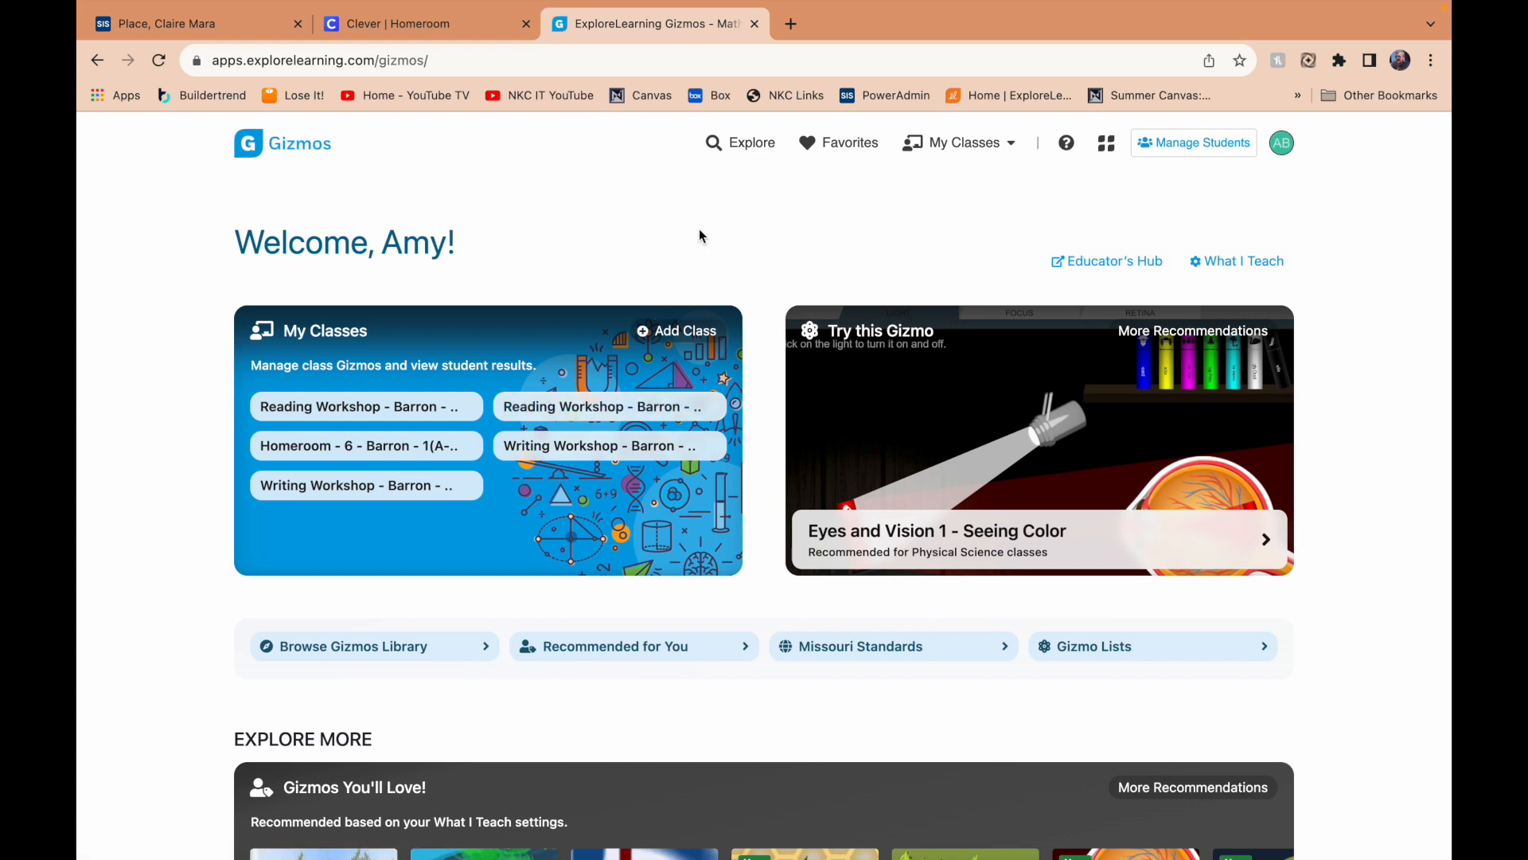
left_click(752, 145)
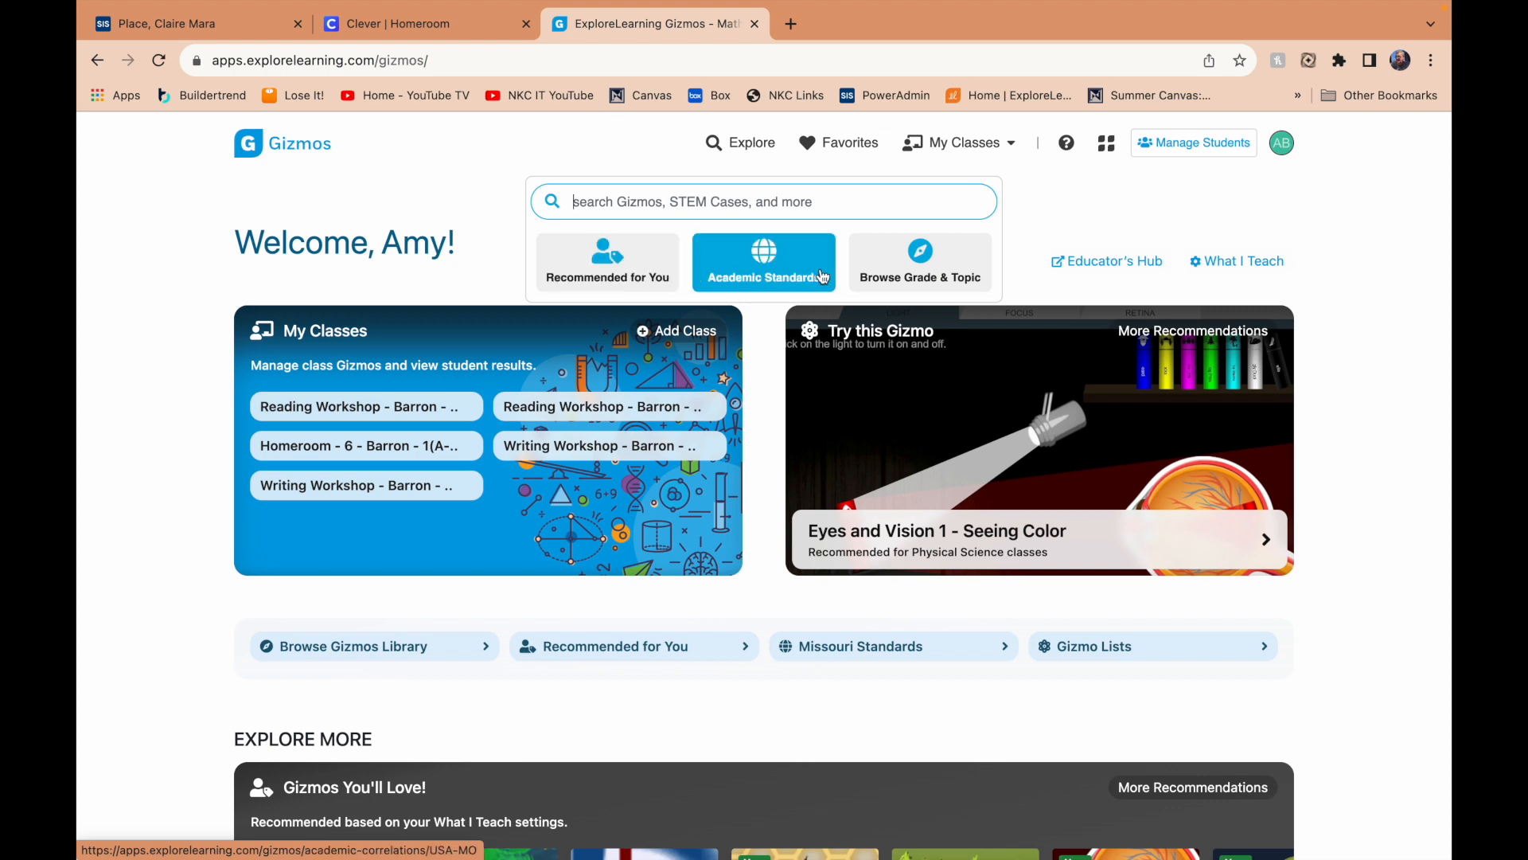
left_click(900, 272)
scroll(828, 456, "down", 1)
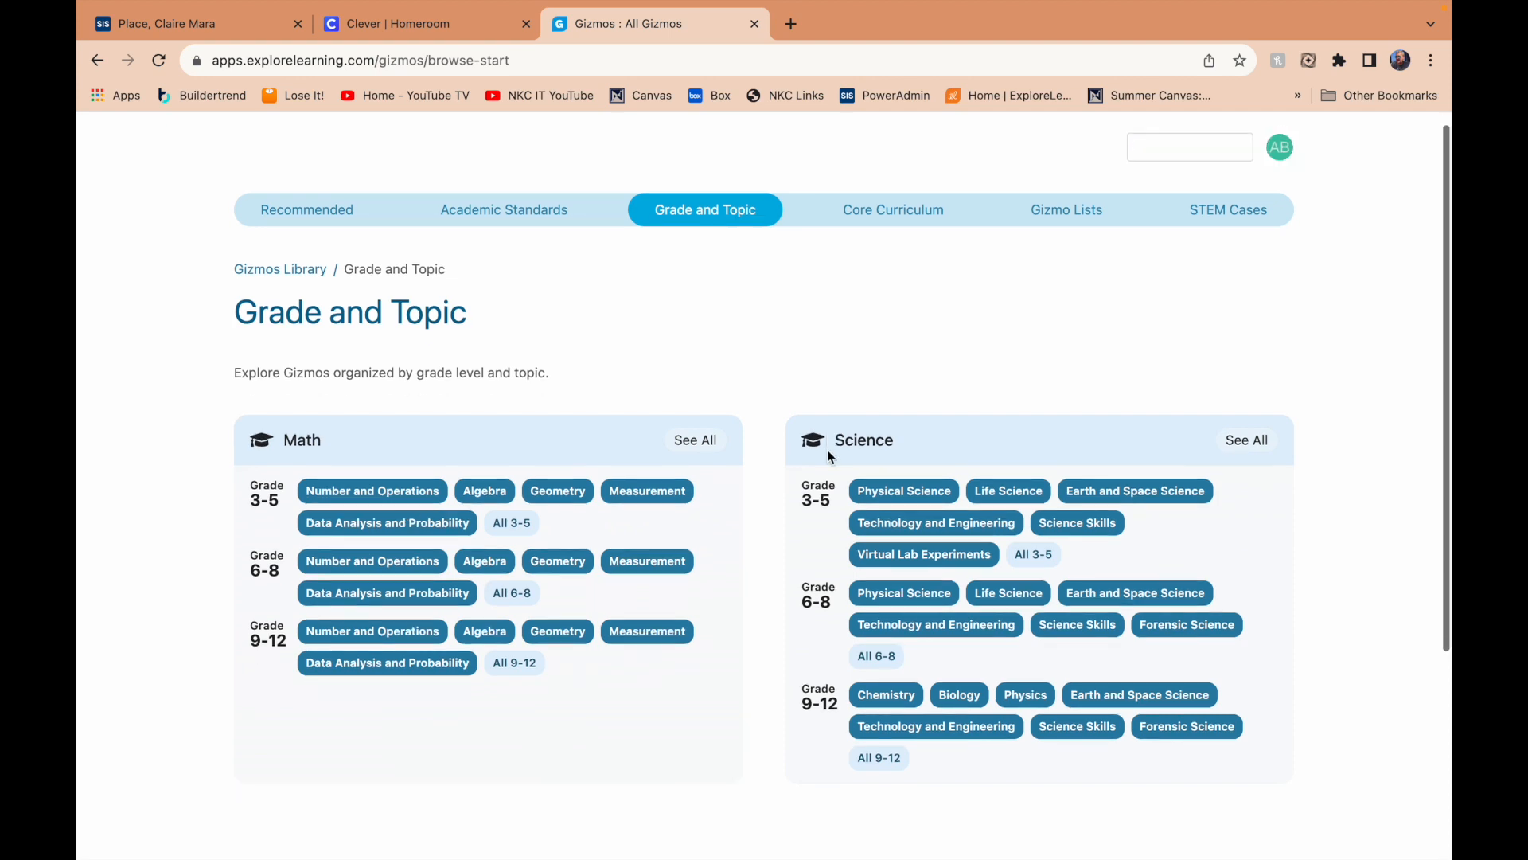
scroll(828, 456, "down", 2)
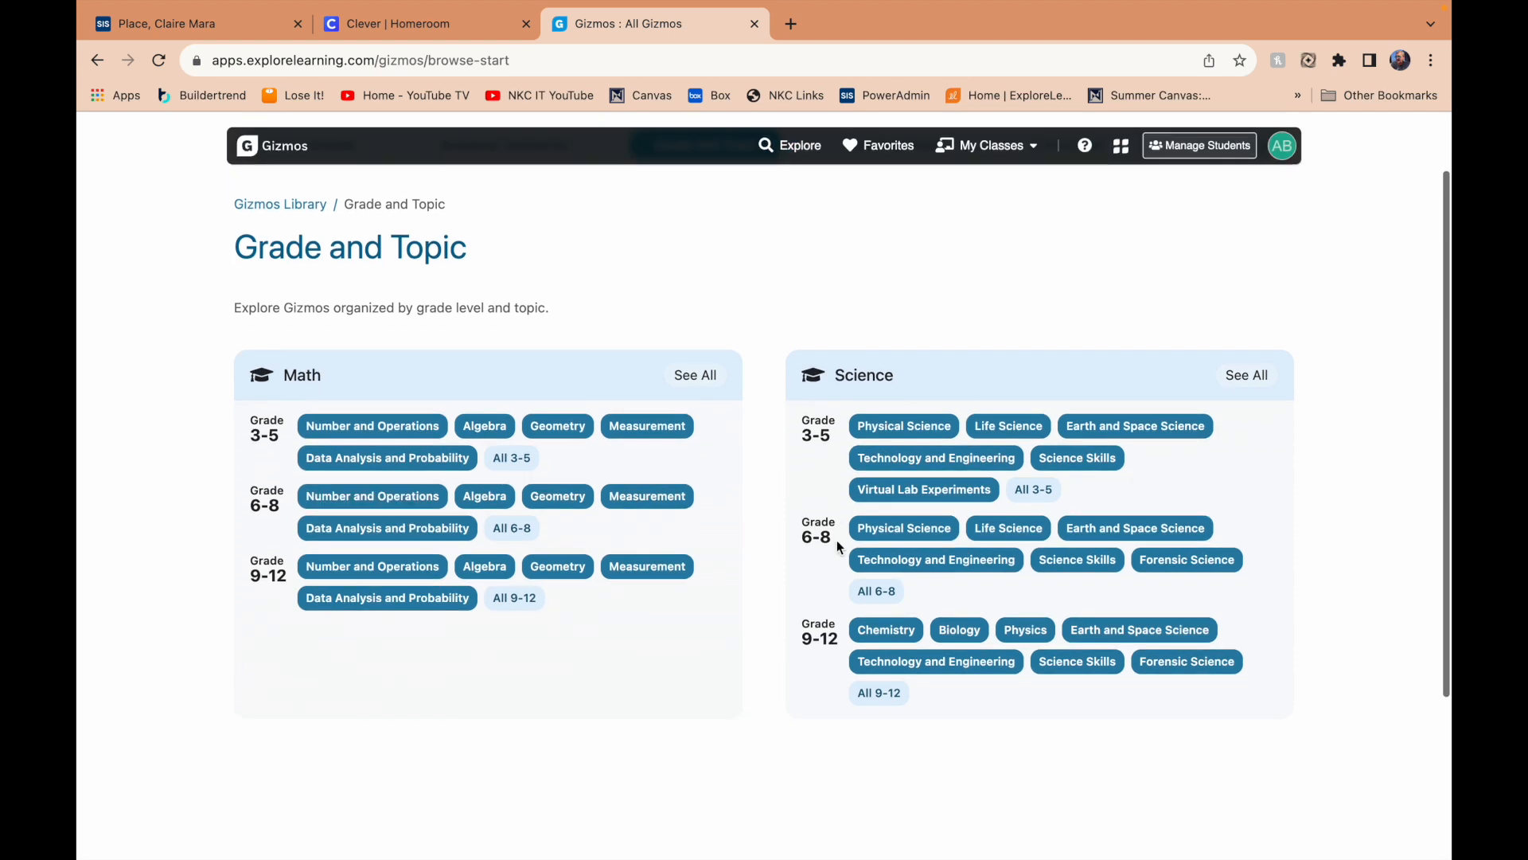
left_click(882, 532)
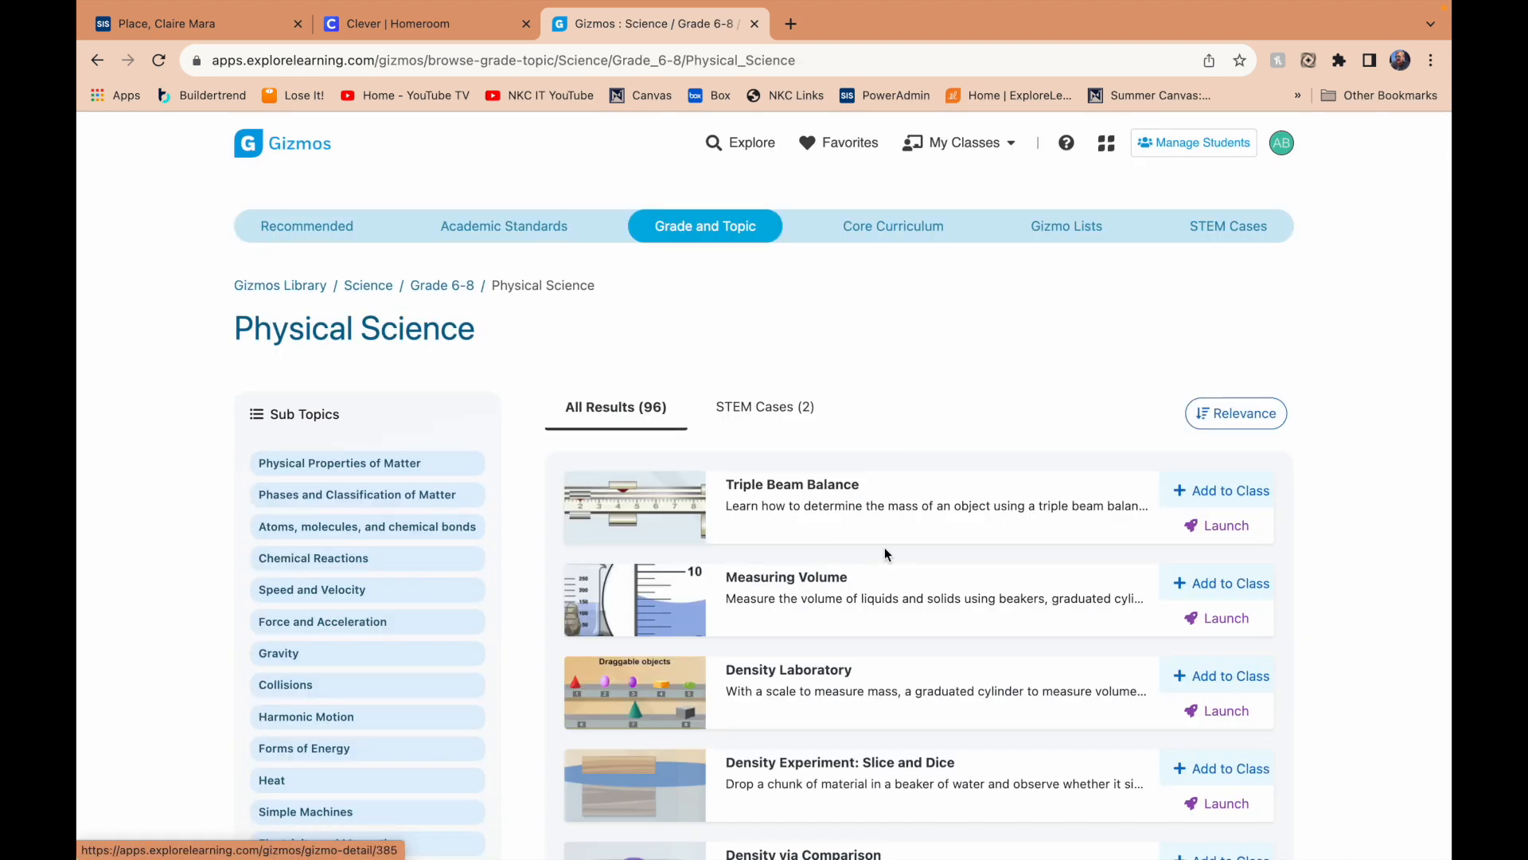
Step: Launch the Measuring Volume Gizmo and look over its simulation and assessment questions
scroll(907, 641, "down", 2)
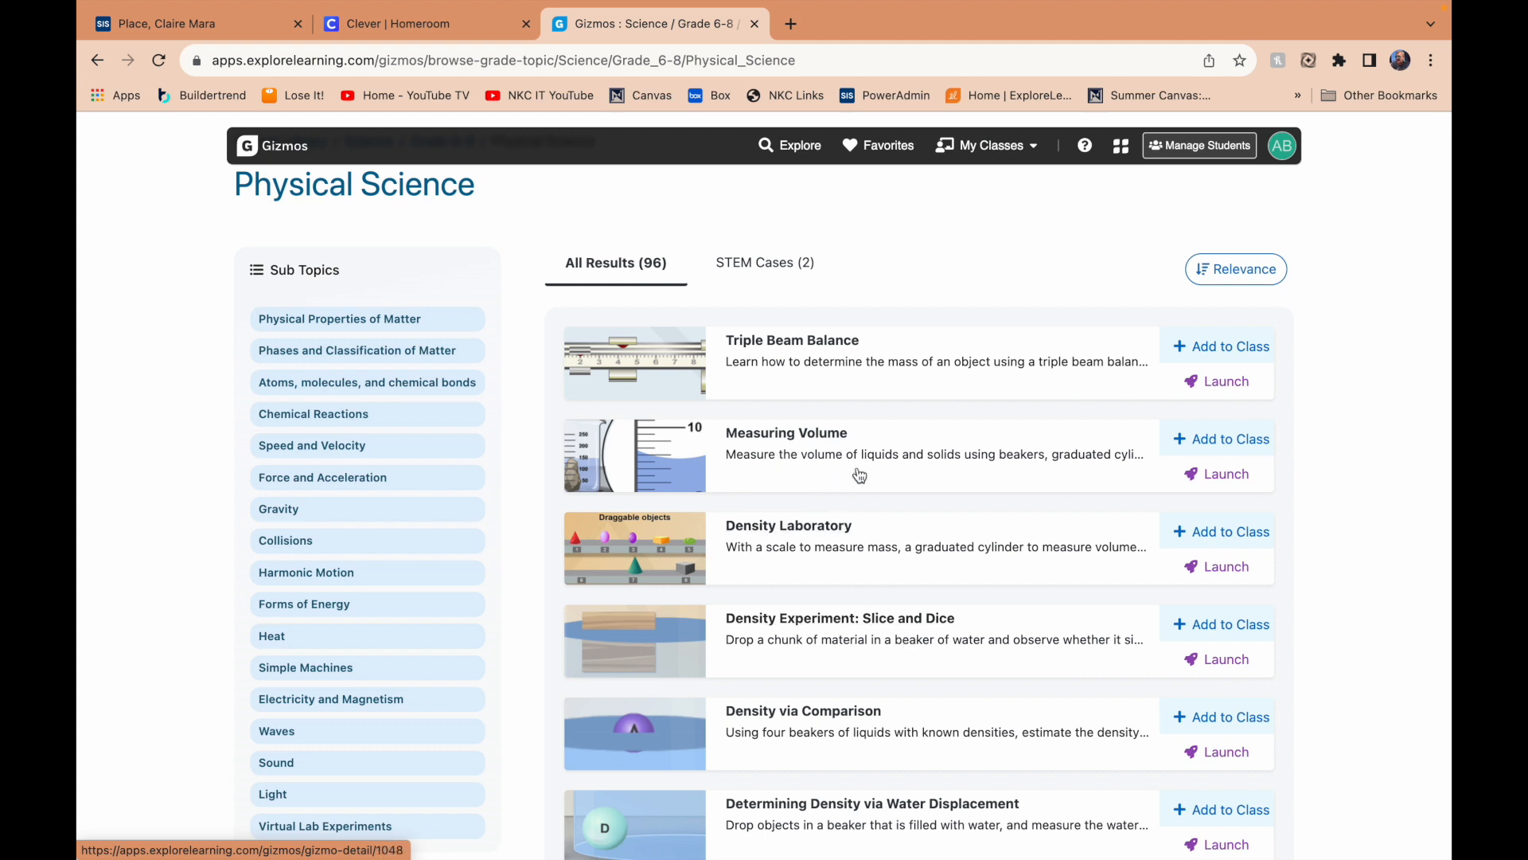
left_click(1191, 480)
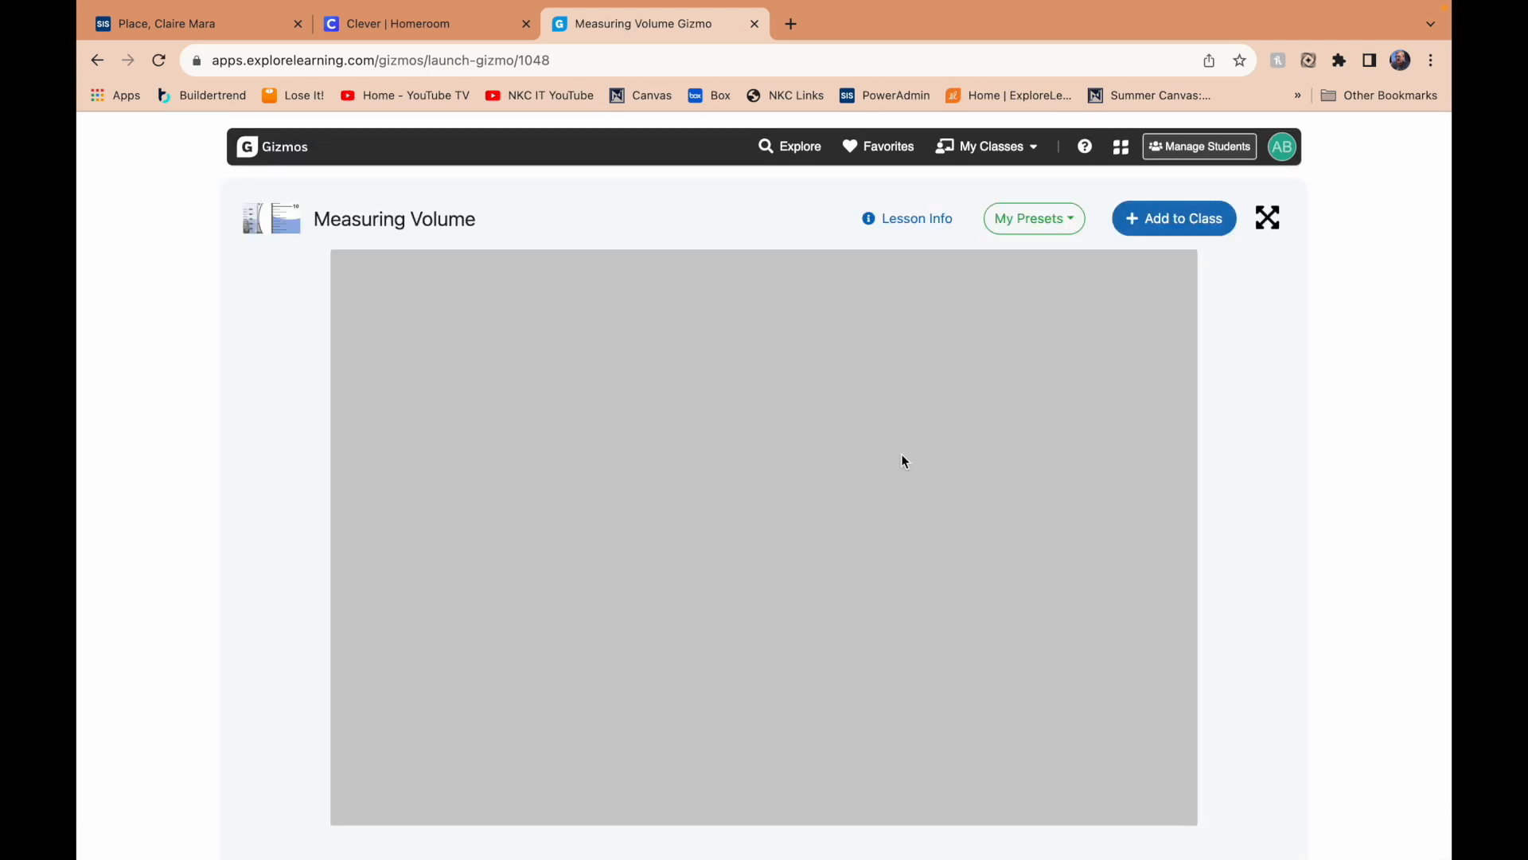
scroll(902, 460, "down", 1)
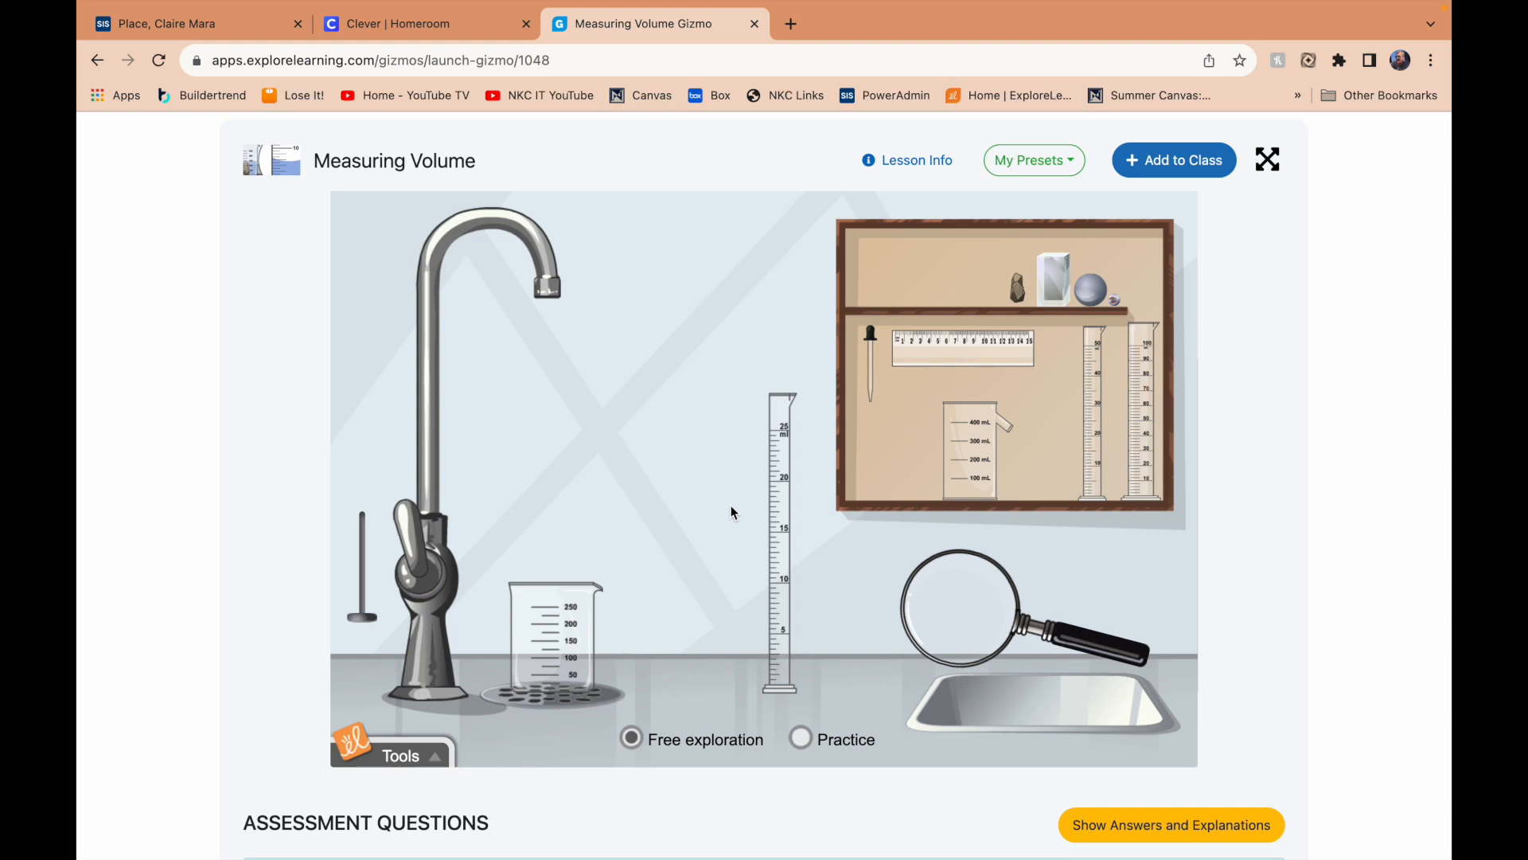
scroll(733, 512, "up", 1)
scroll(733, 512, "down", 12)
scroll(694, 465, "down", 4)
scroll(694, 465, "up", 10)
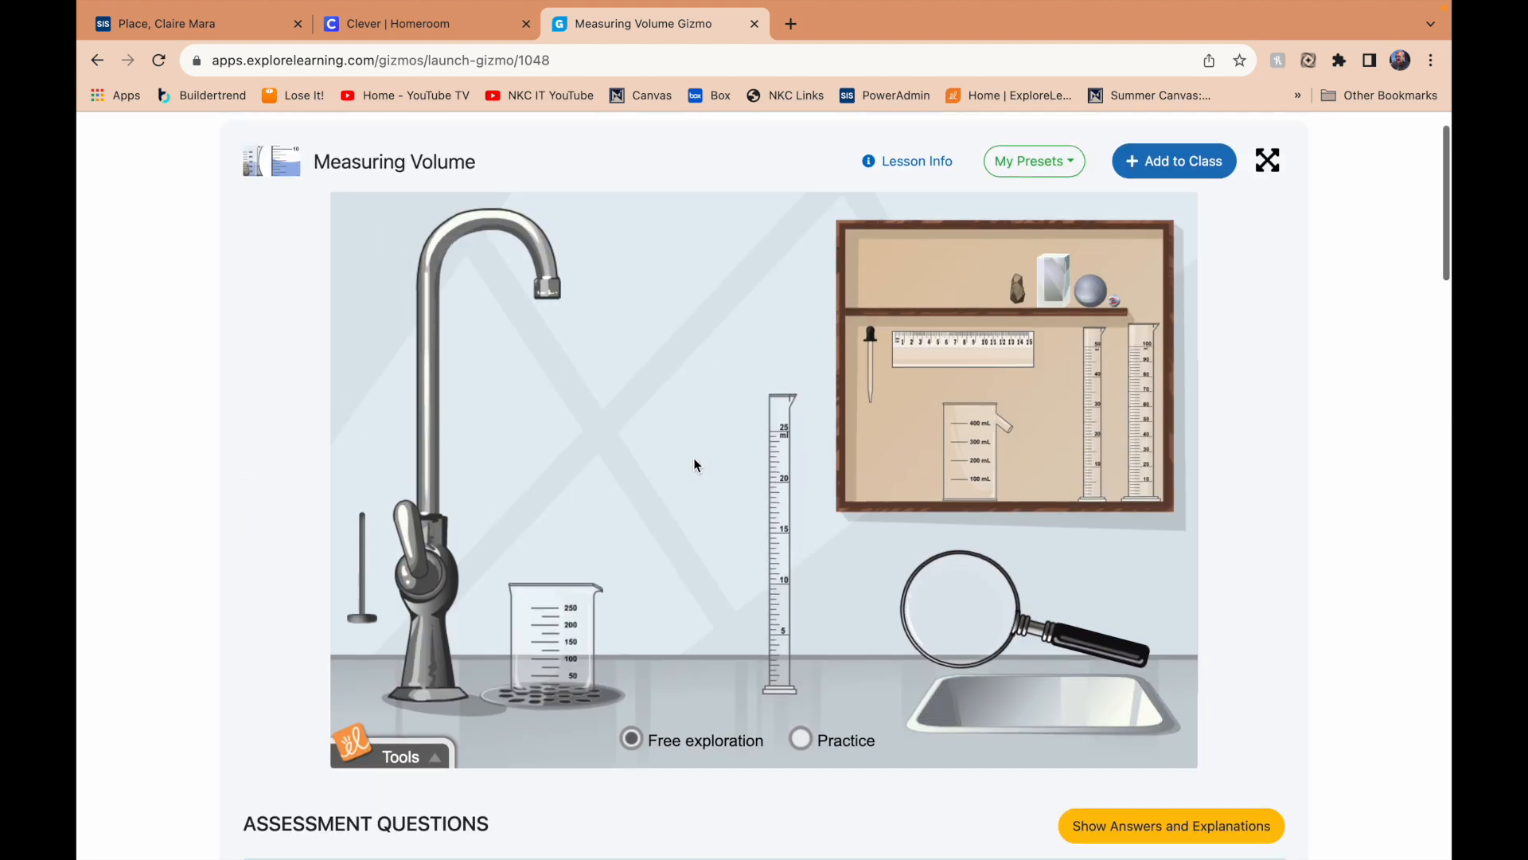
scroll(694, 462, "up", 1)
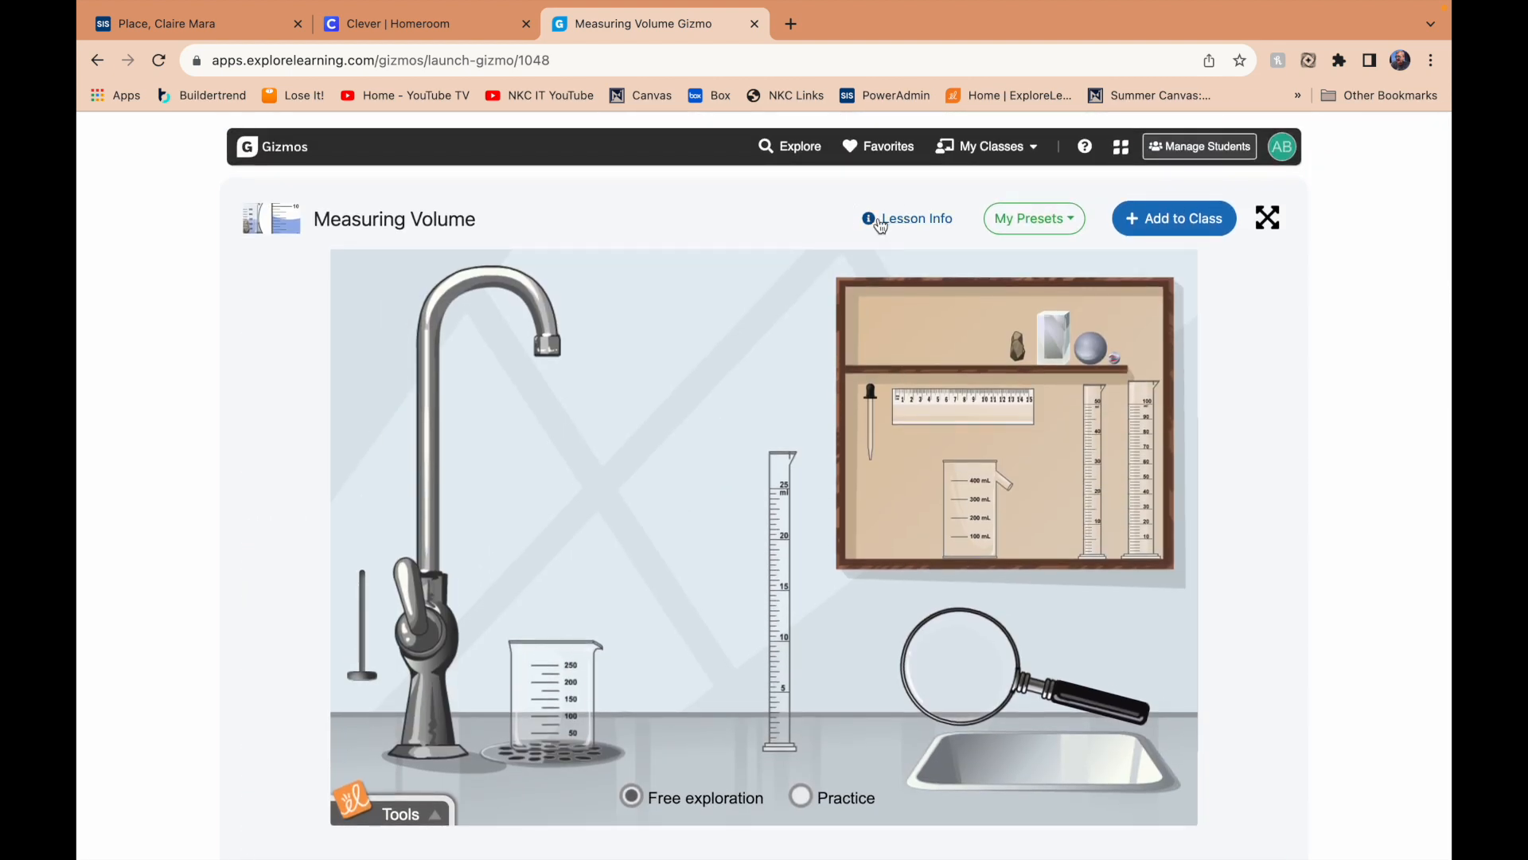
Step: View the Measuring Volume lesson info and the available formats of the Student Exploration Sheet, then close the info
left_click(881, 225)
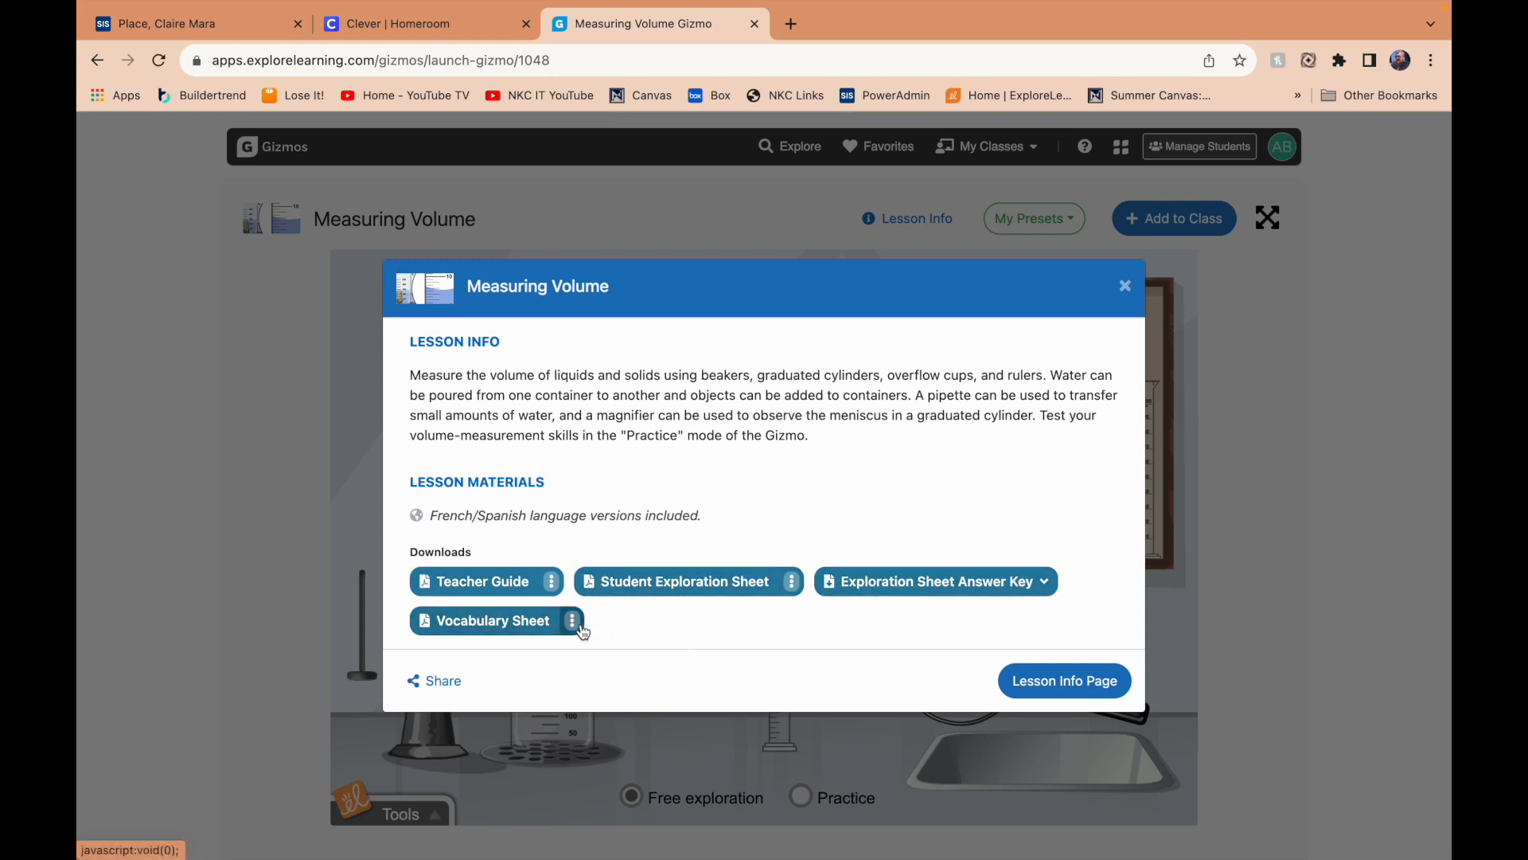
left_click(792, 584)
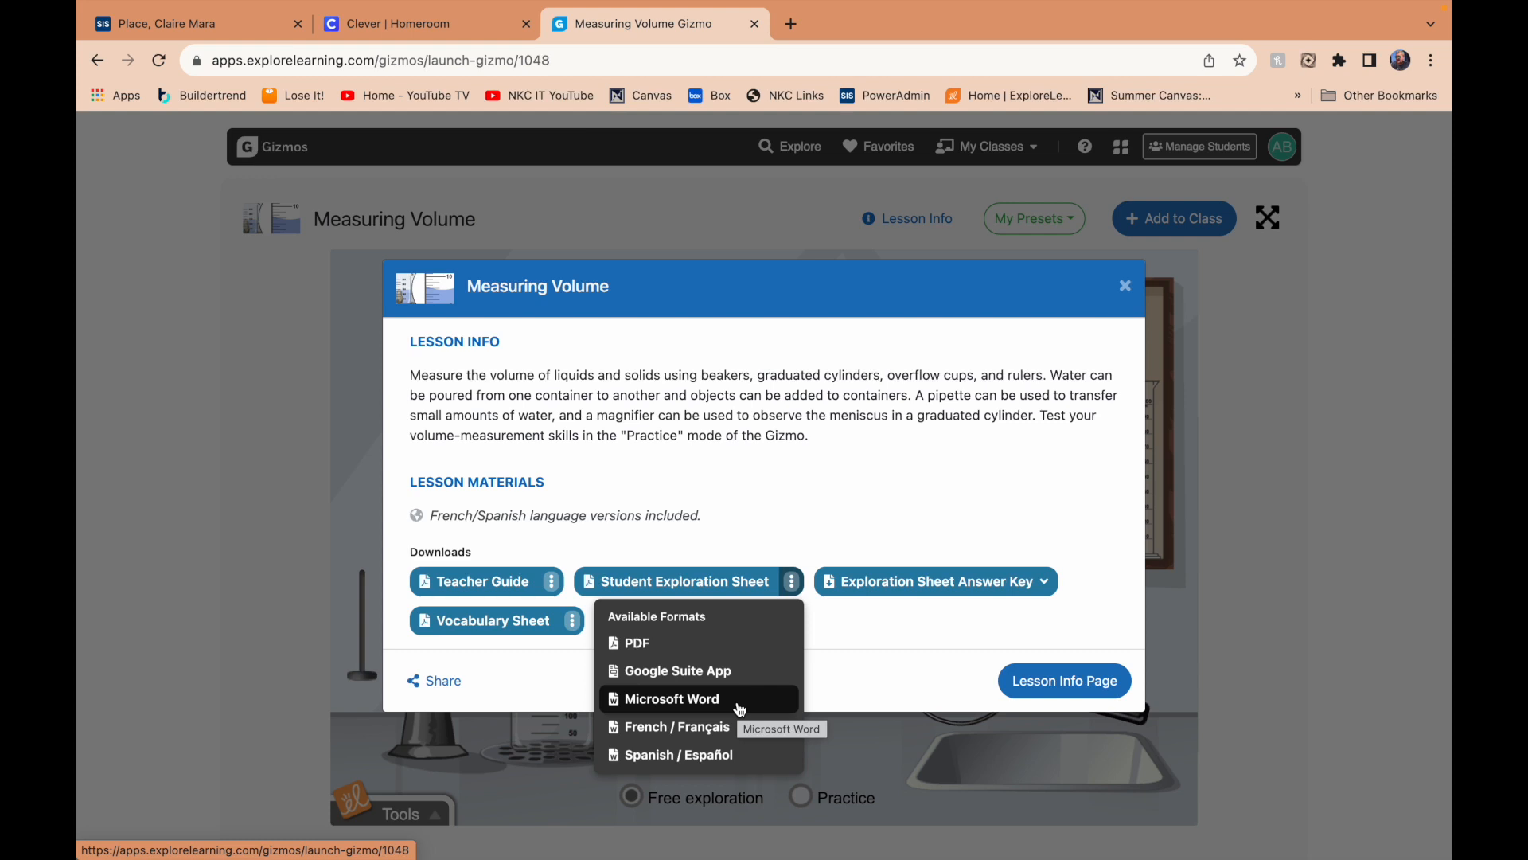
left_click(1125, 285)
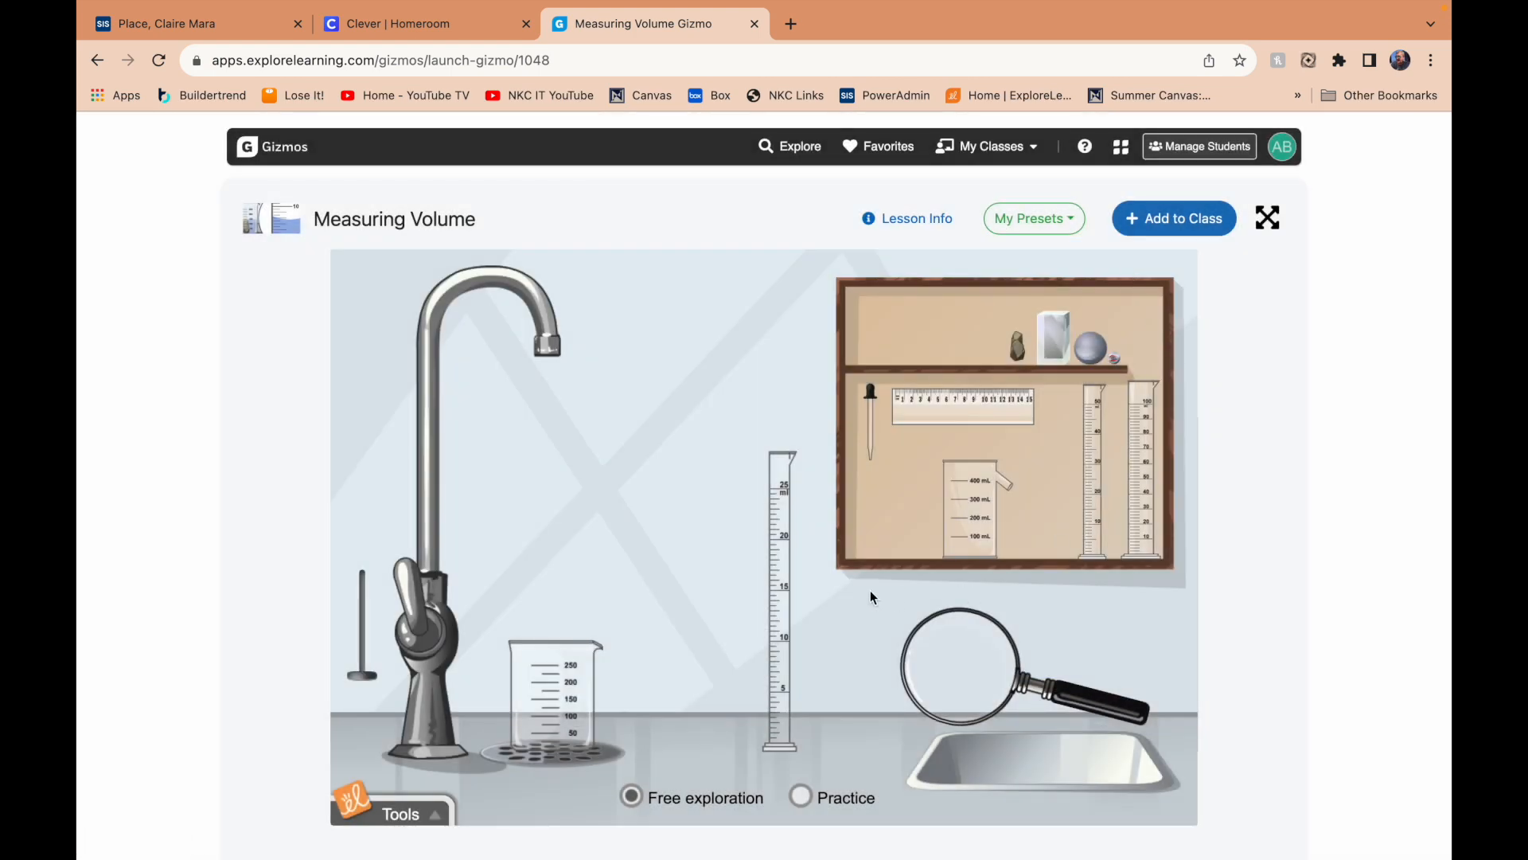
Step: Select both Reading Workshop classes, both Writing Workshop classes and the Homeroom class as targets for adding the Measuring Volume Gizmo
left_click(1176, 212)
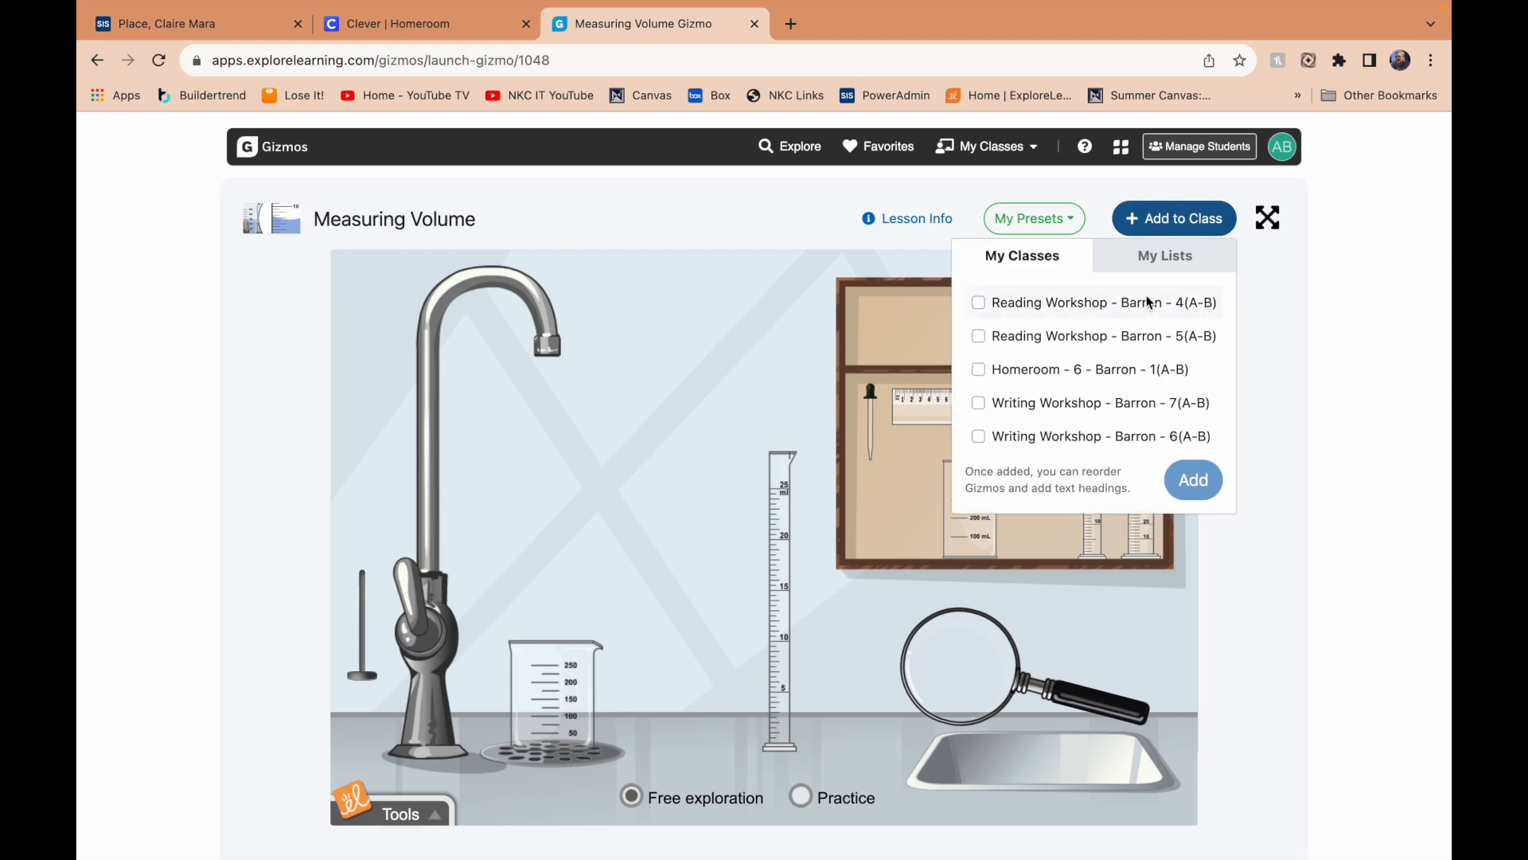
left_click(979, 437)
left_click(979, 403)
left_click(979, 303)
left_click(979, 337)
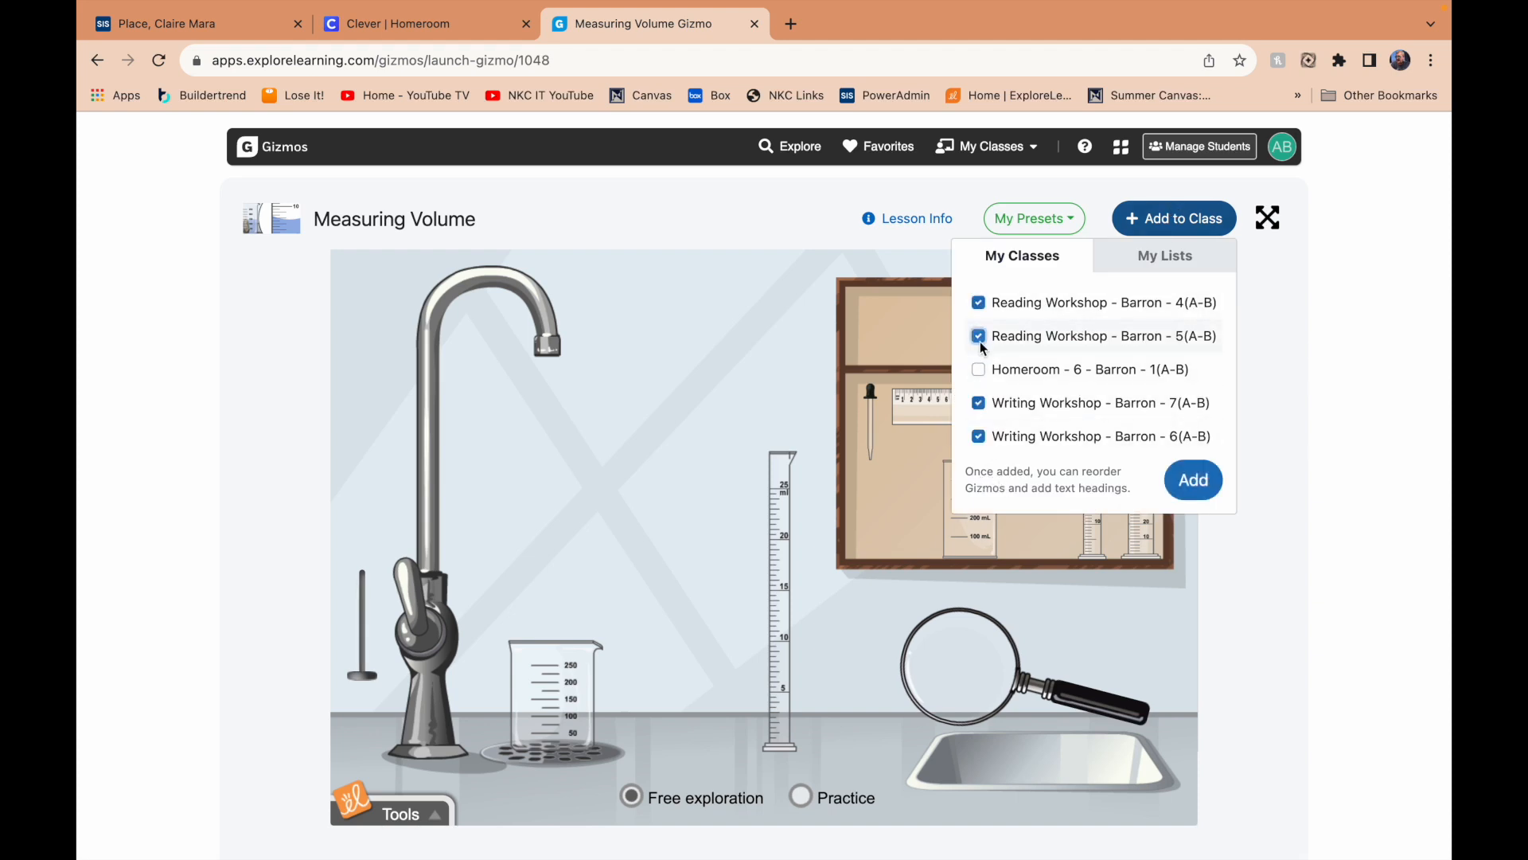
left_click(979, 370)
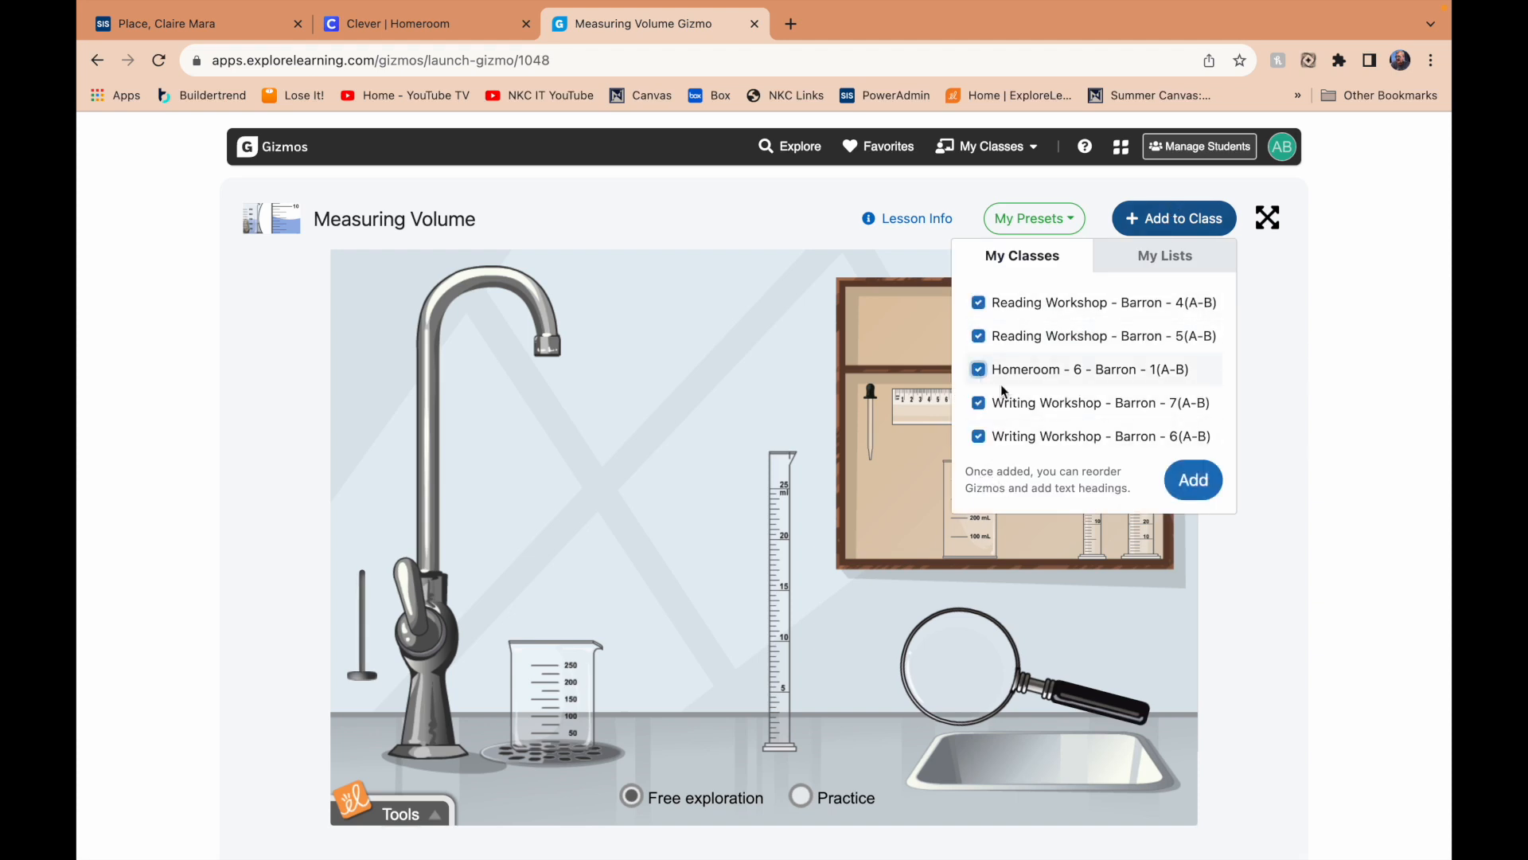